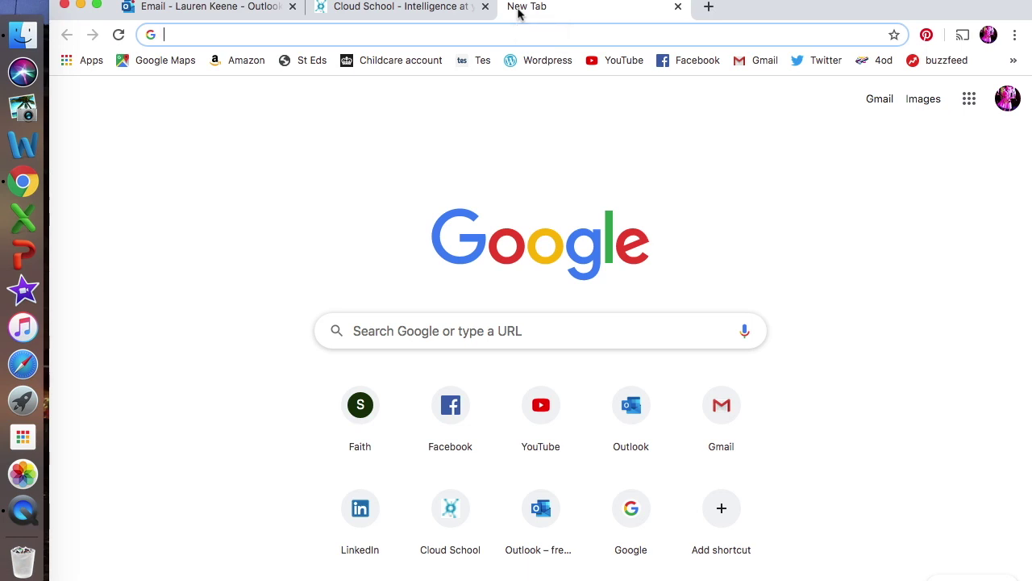
# Search Google for 'st edwards school poole' and open the St Edward's School, Poole website.
pyautogui.write('st edwar')
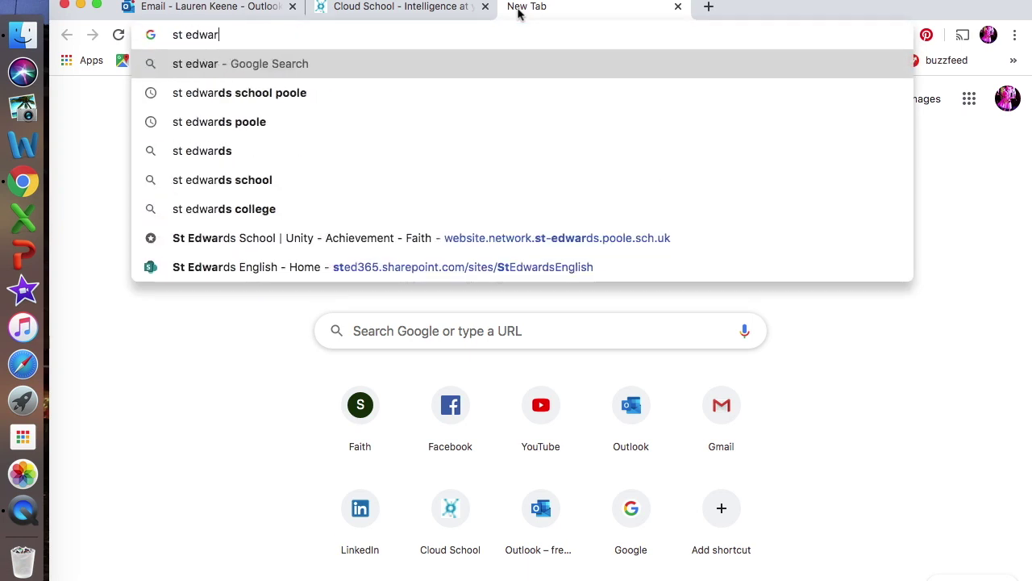
pyautogui.write('ds sc')
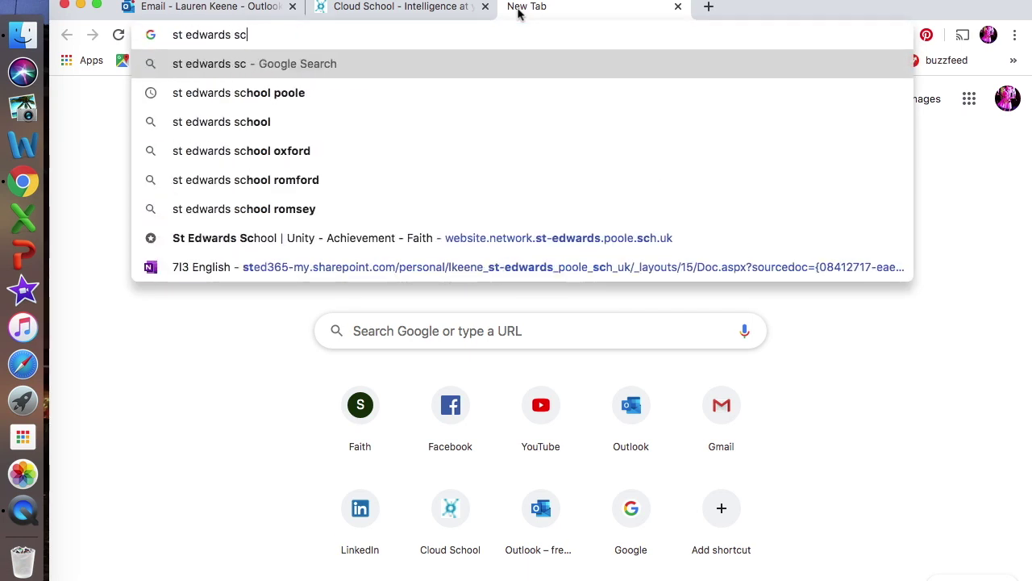
pyautogui.write('hool poole')
pyautogui.press('Return')
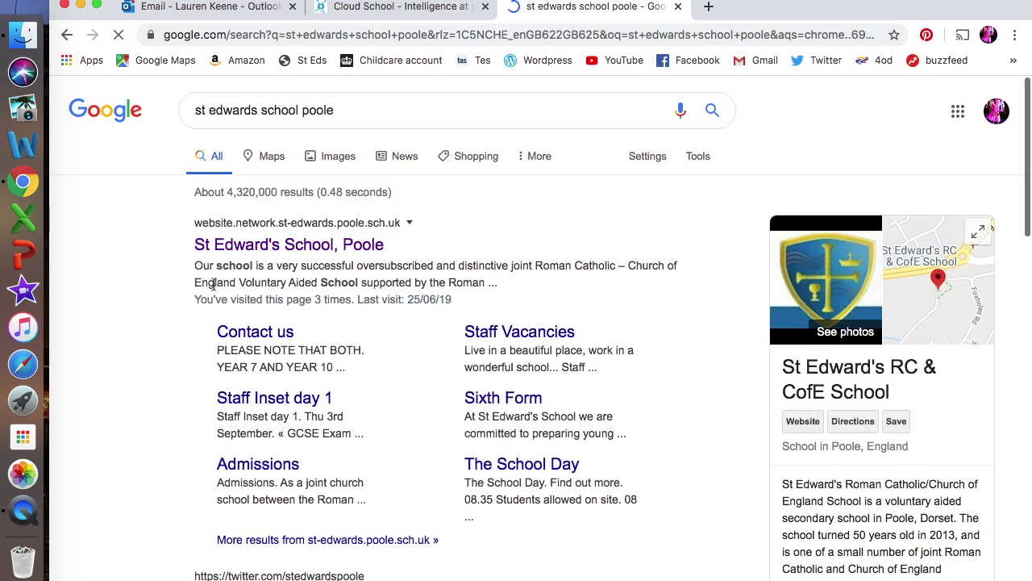
pyautogui.click(293, 245)
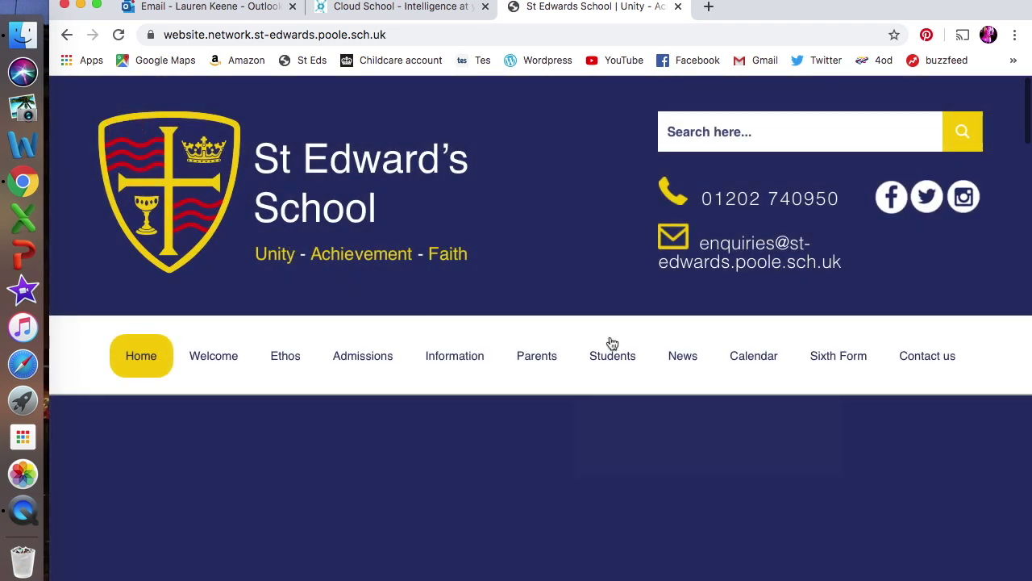
# Go to the Resource 365 site from the school website's Information menu.
pyautogui.moveTo(611, 355)
pyautogui.moveTo(455, 355)
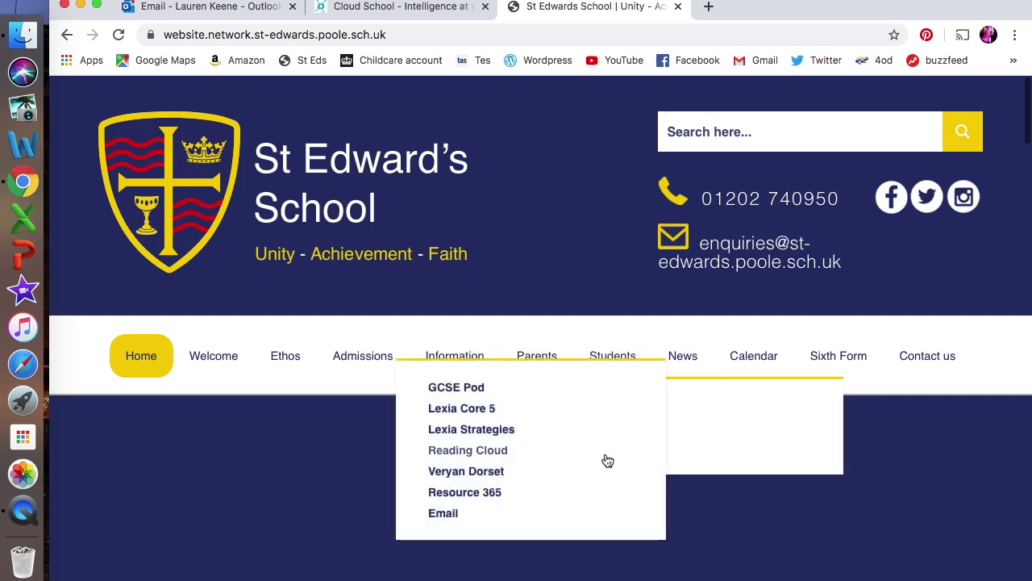
pyautogui.click(448, 494)
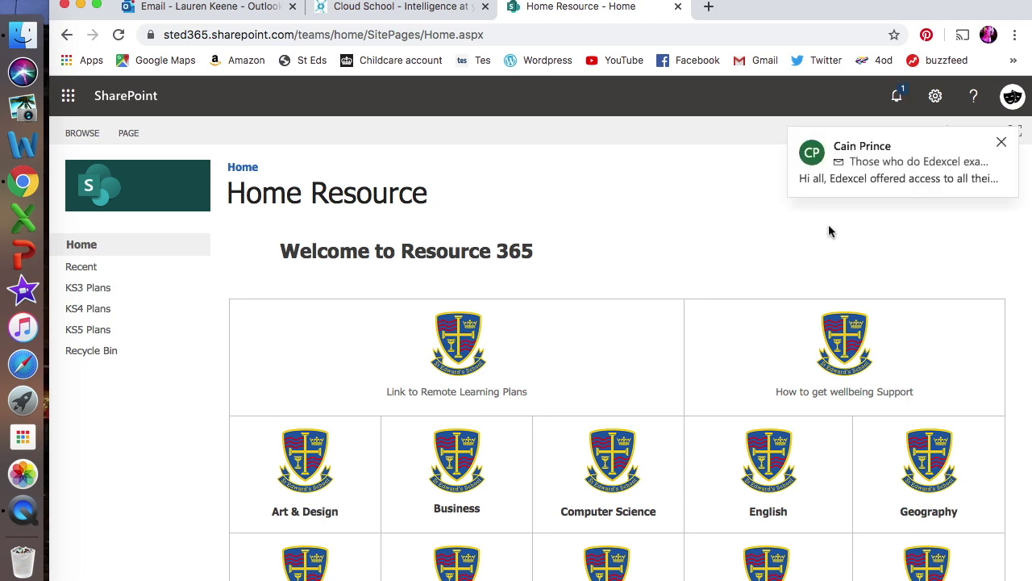
# Dismiss the message notification and open the English tile on the Home Resource page.
pyautogui.click(1002, 143)
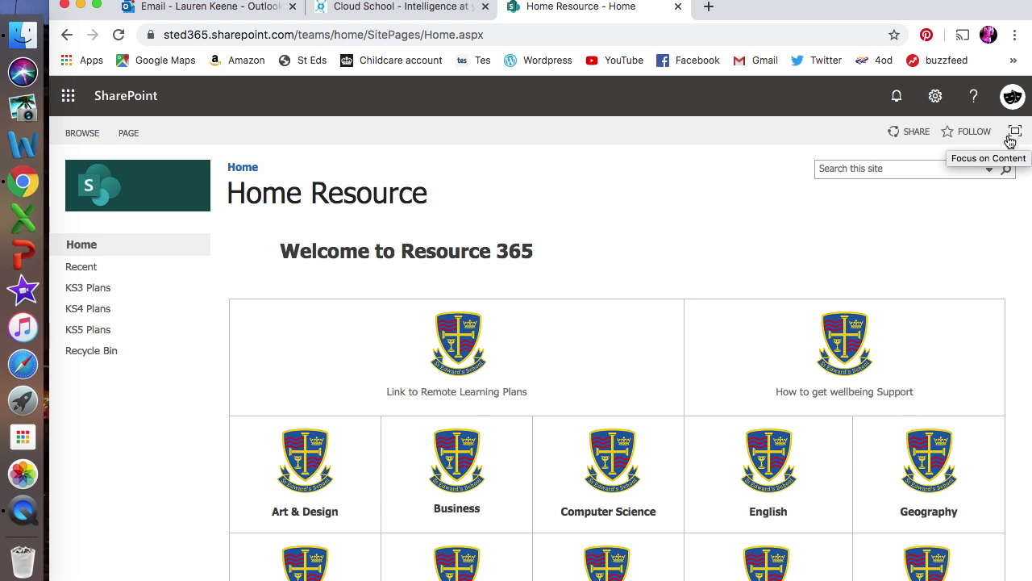
pyautogui.scroll(-3, 797, 218)
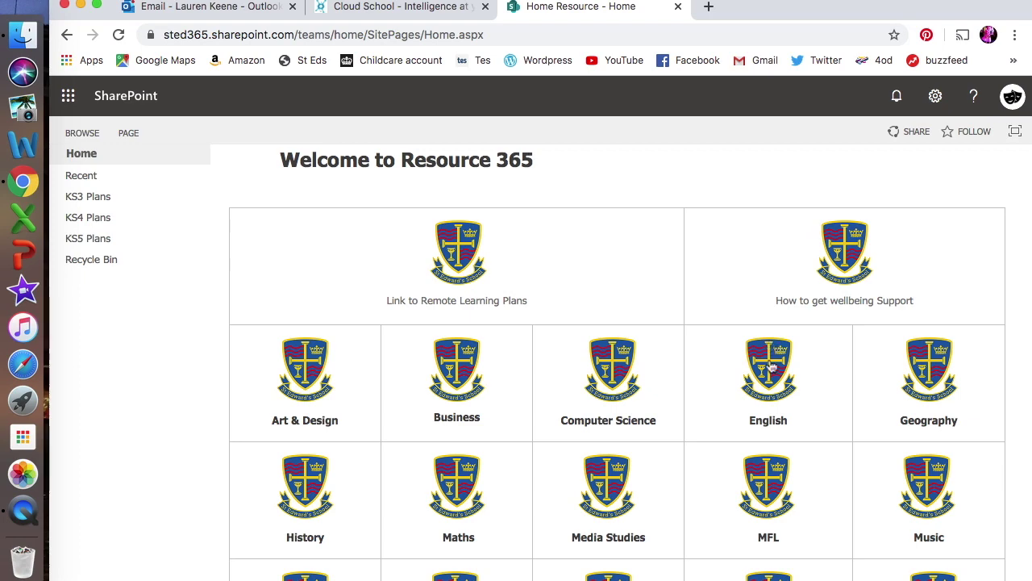
pyautogui.click(770, 387)
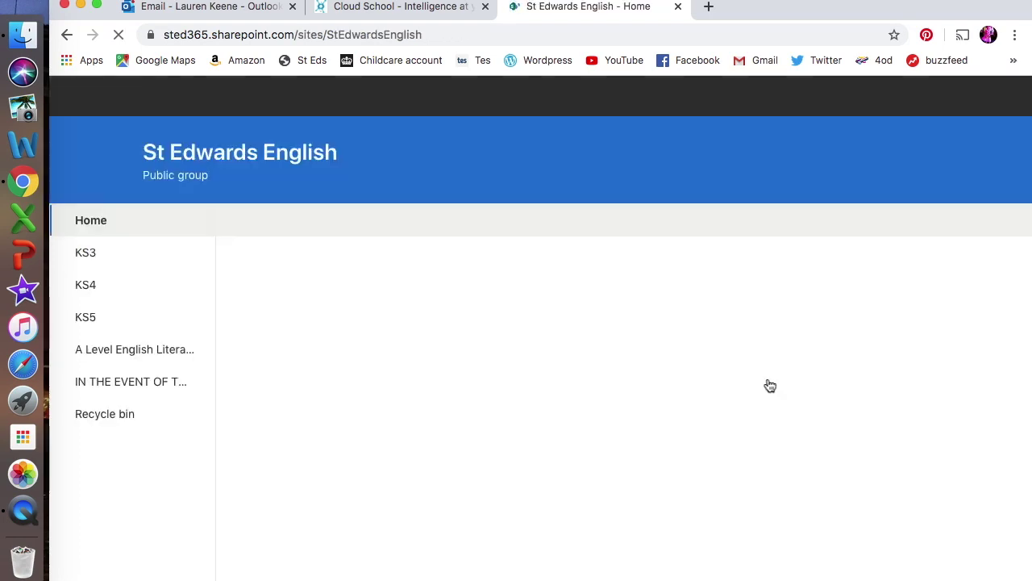
# Browse down the St Edwards English home page and open the English (KS3) card.
pyautogui.scroll(-2, 770, 387)
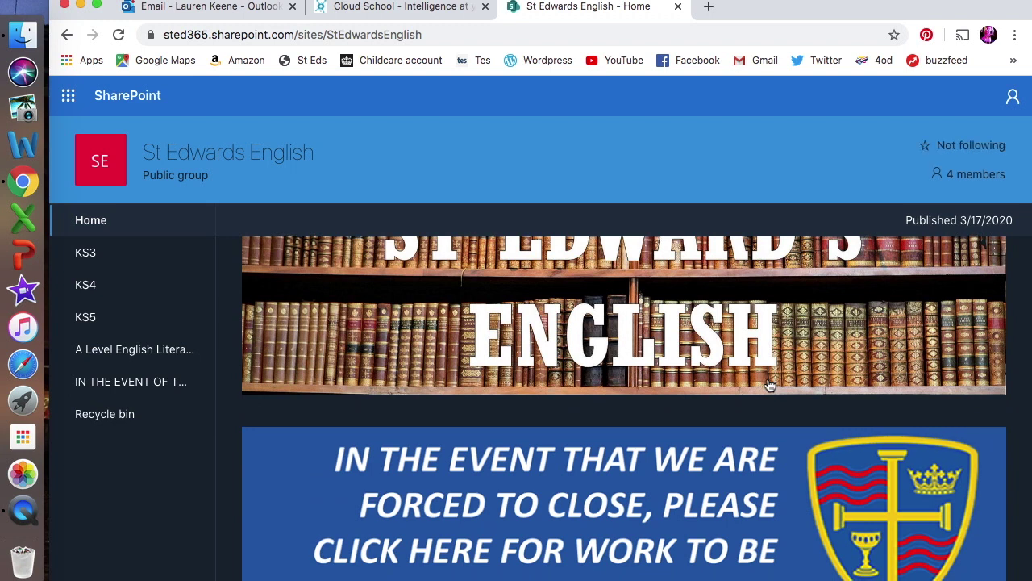
pyautogui.scroll(-2, 729, 406)
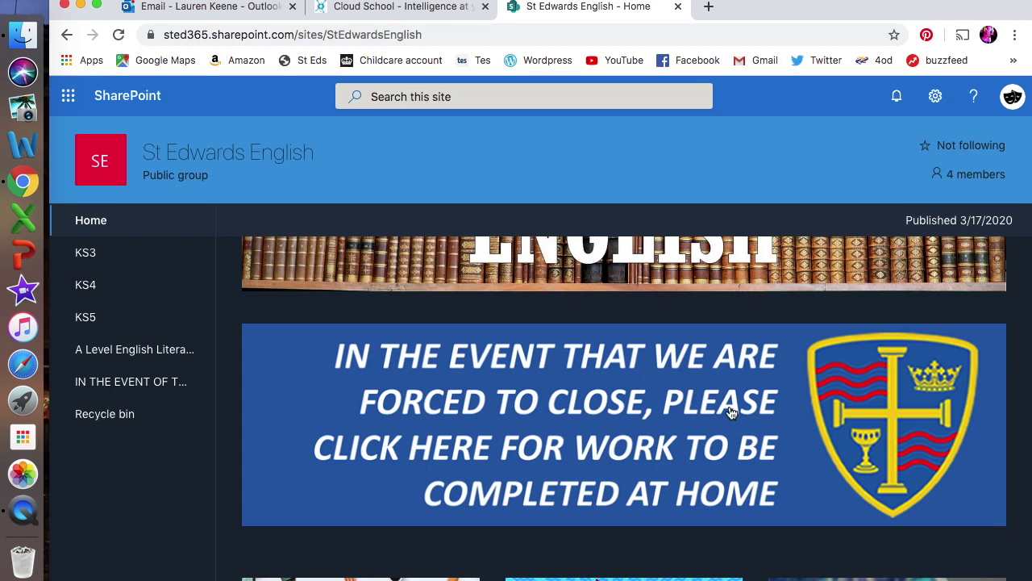
pyautogui.scroll(-7, 729, 412)
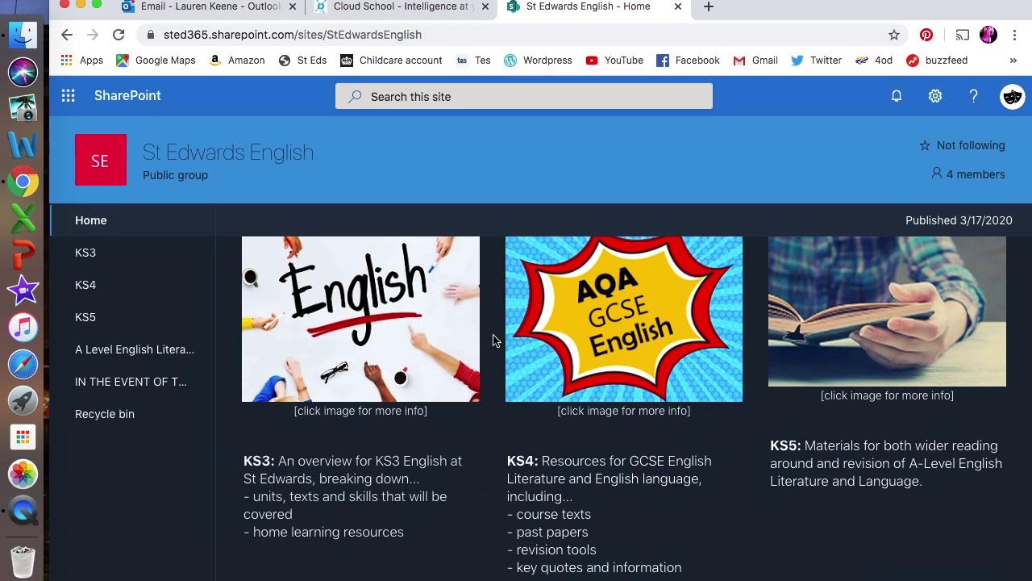
pyautogui.click(363, 314)
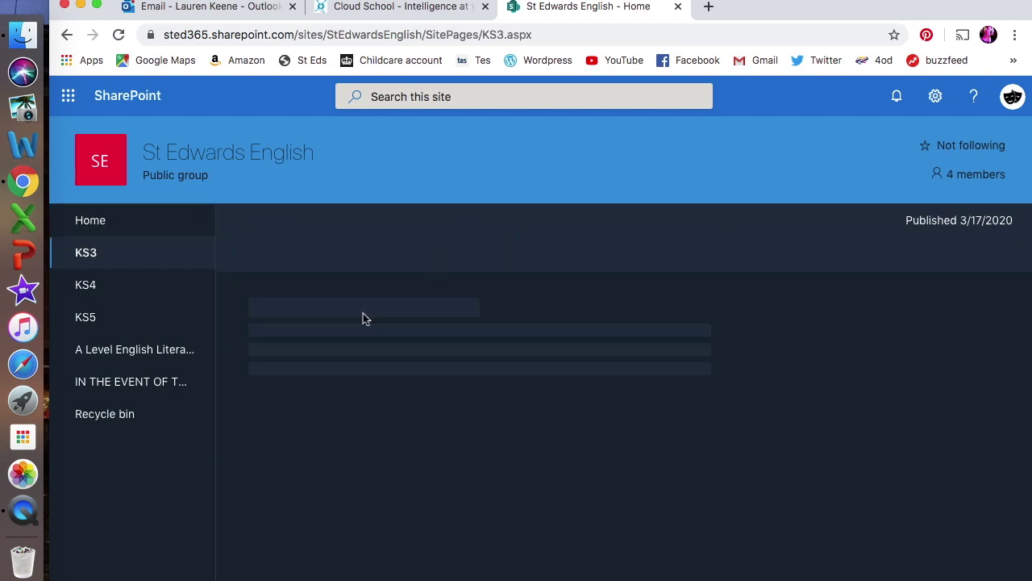
pyautogui.scroll(-10, 363, 314)
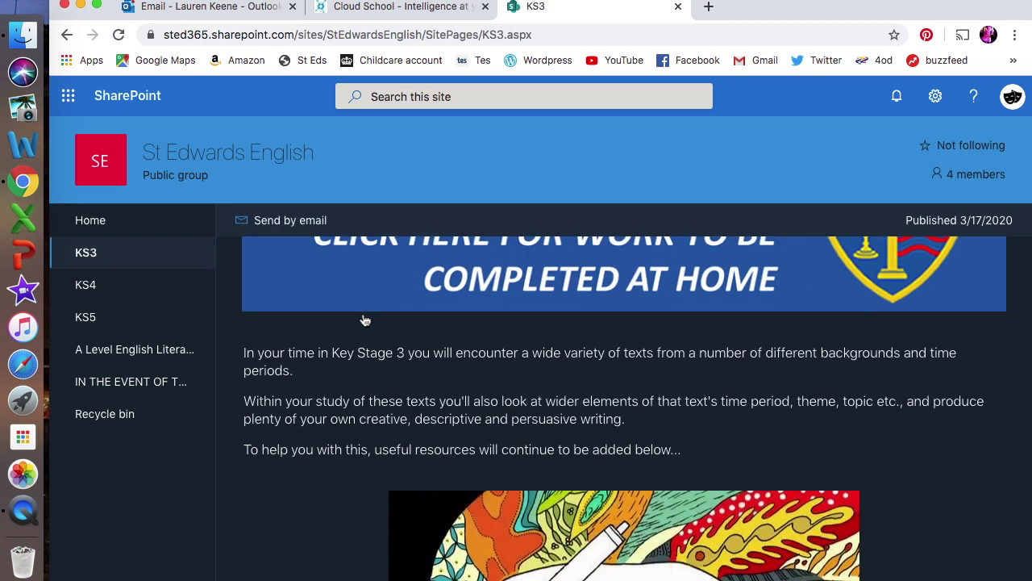
pyautogui.scroll(2, 364, 320)
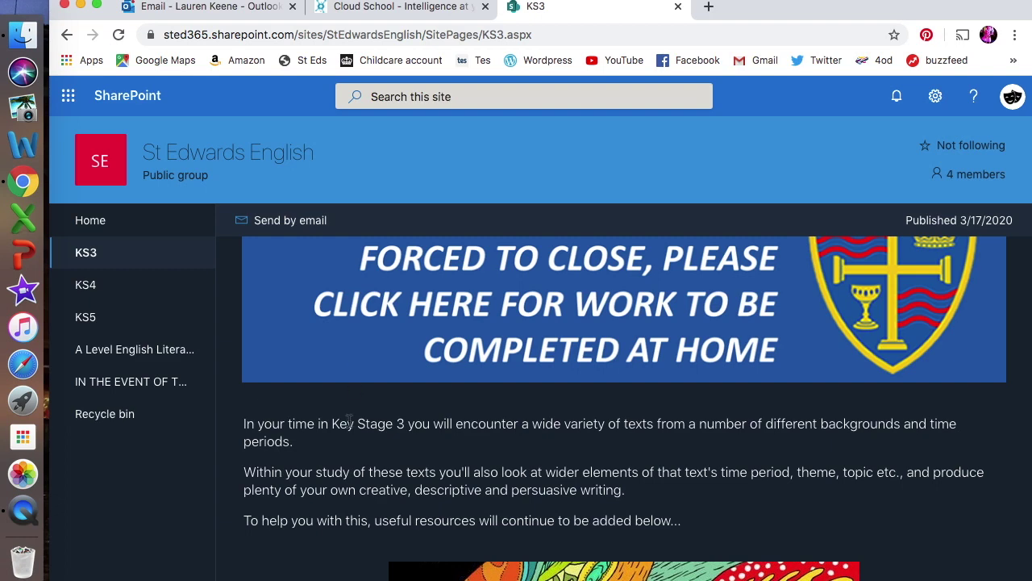
pyautogui.scroll(-5, 348, 420)
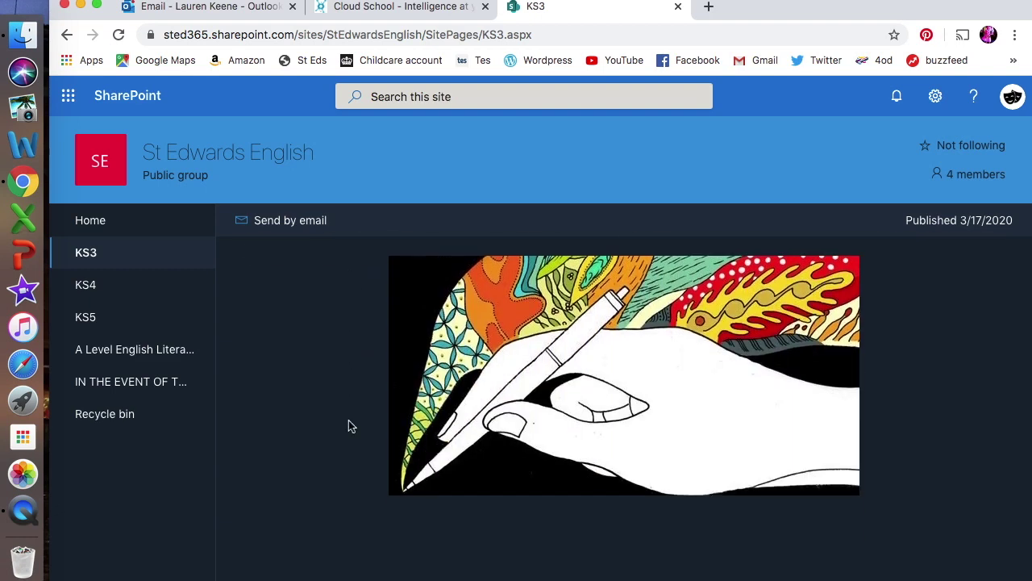
pyautogui.scroll(-3, 349, 423)
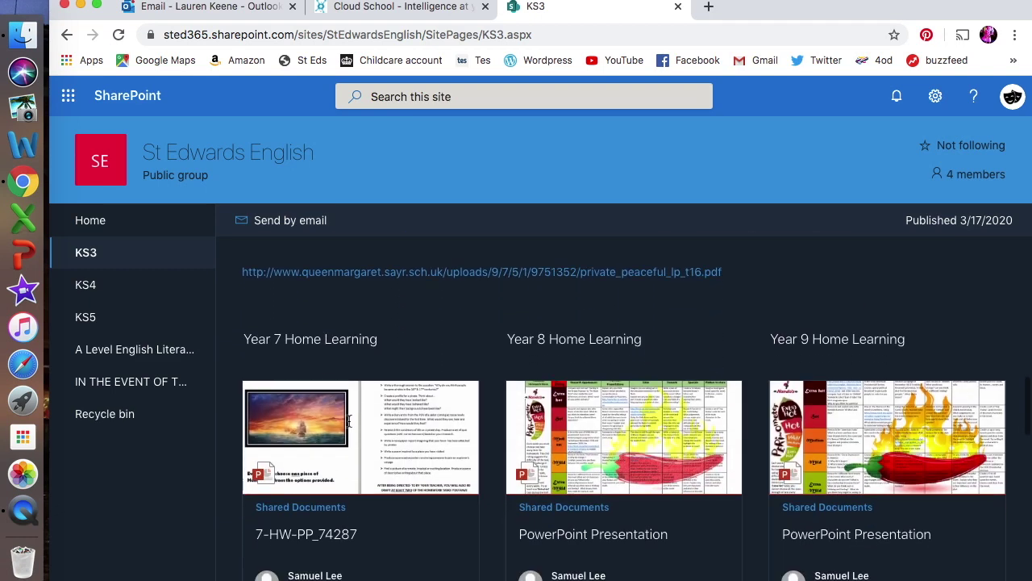
pyautogui.scroll(-2, 751, 392)
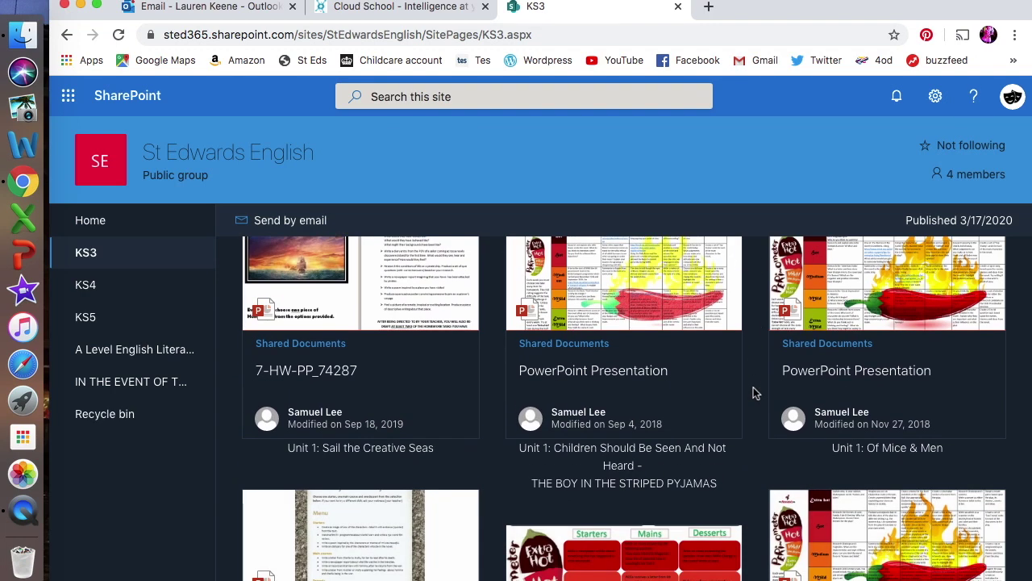
pyautogui.scroll(-1, 754, 392)
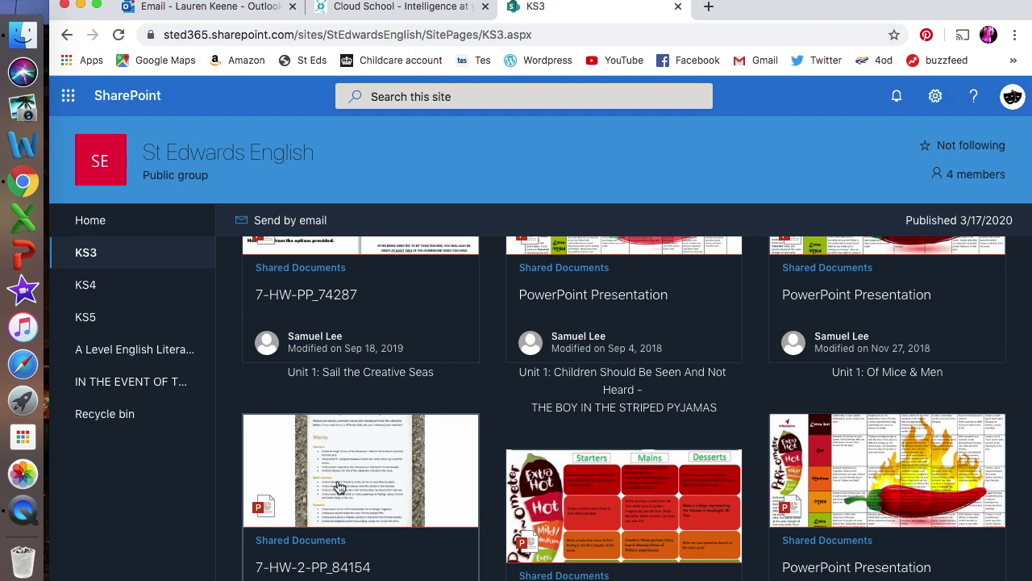
pyautogui.scroll(10, 339, 486)
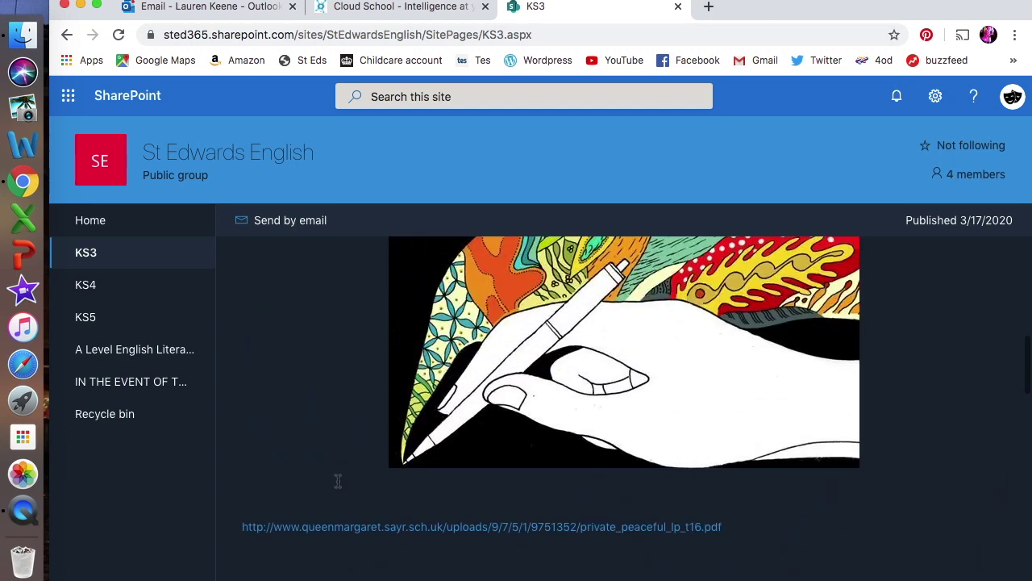
pyautogui.scroll(5, 338, 483)
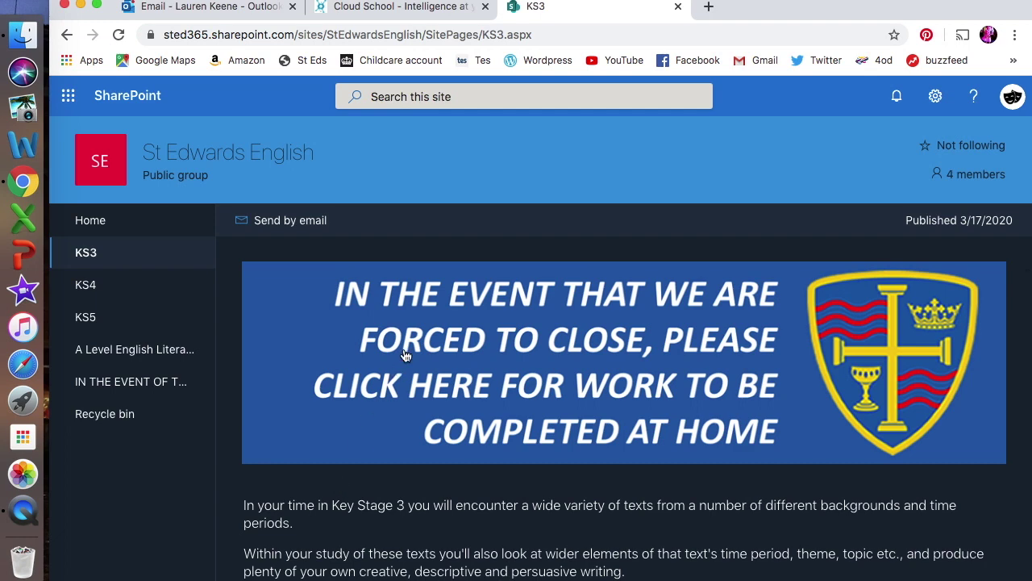
# From the school-closure work page, open the Year 7 folder and its Week 1 lesson document.
pyautogui.click(406, 355)
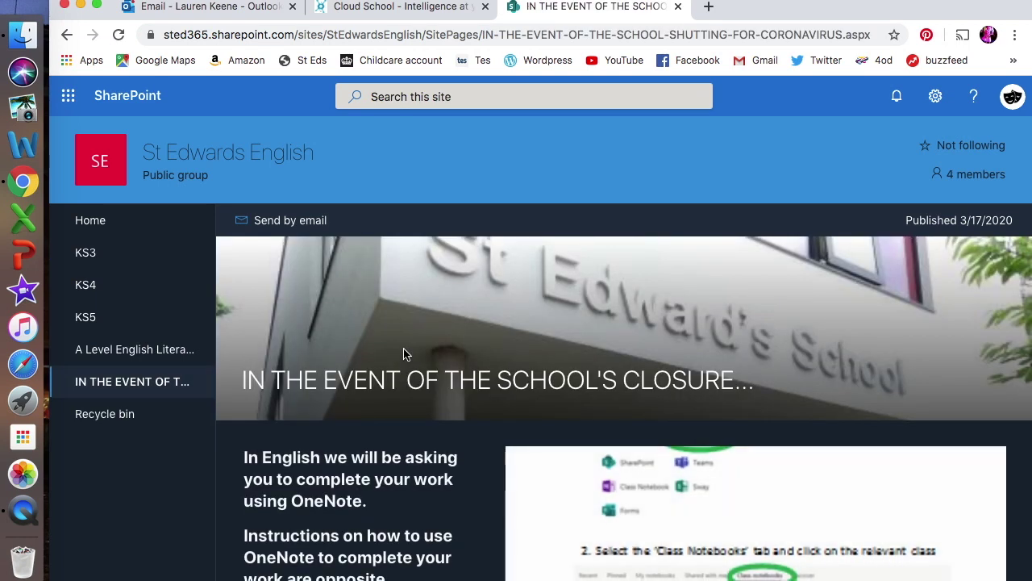
pyautogui.scroll(-3, 406, 355)
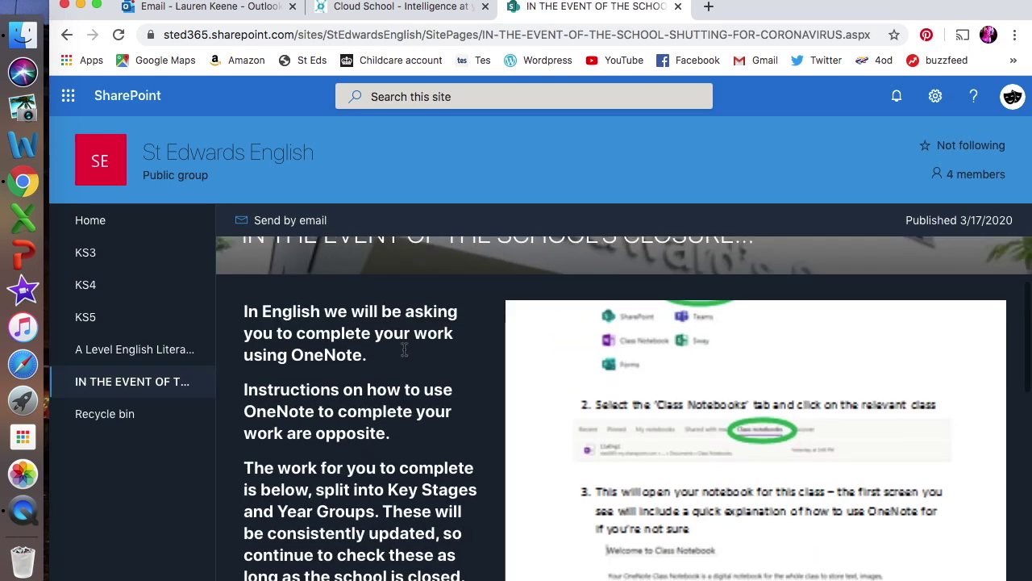
pyautogui.scroll(-12, 404, 349)
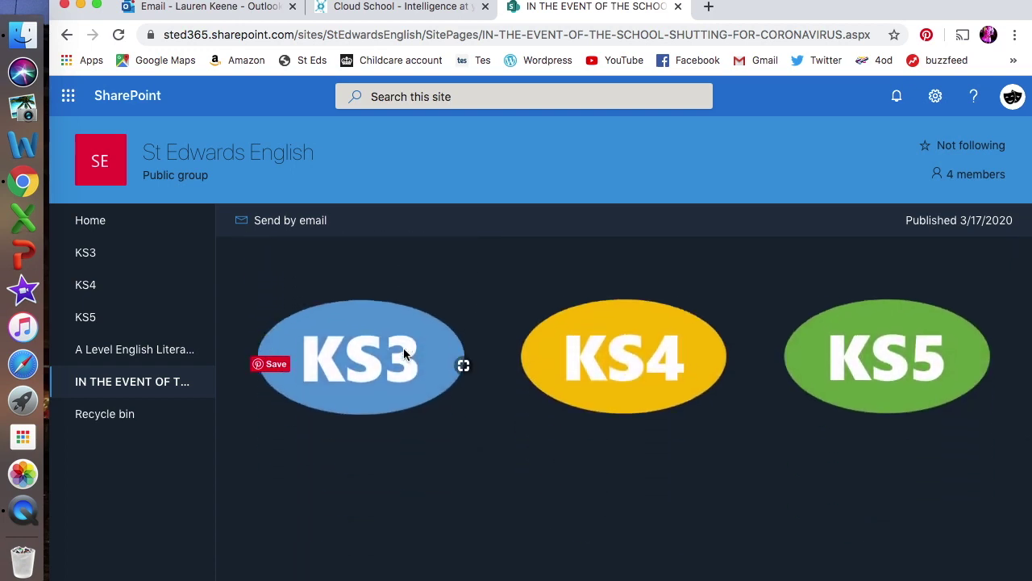
pyautogui.scroll(-1, 403, 348)
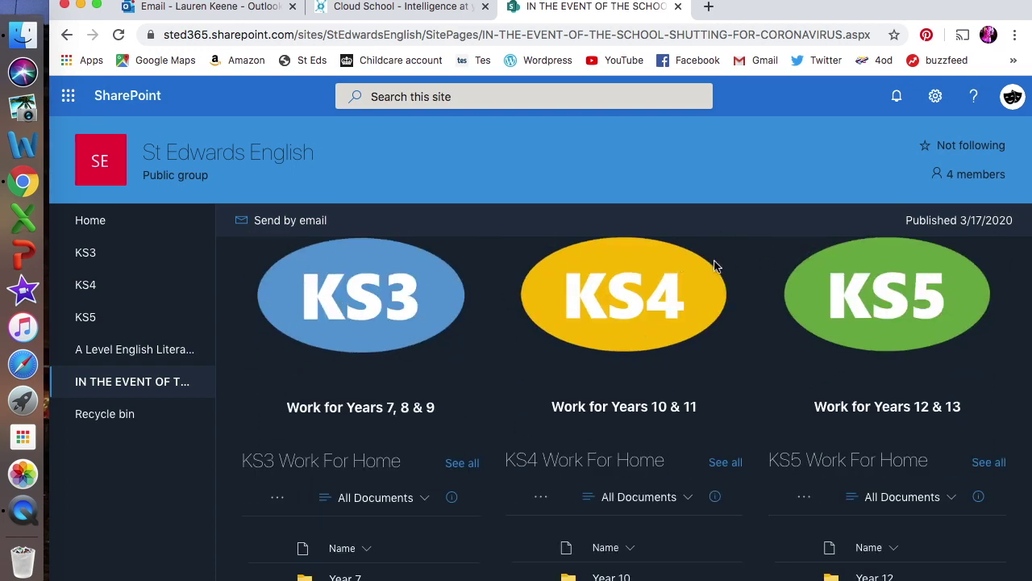
pyautogui.scroll(-3, 359, 330)
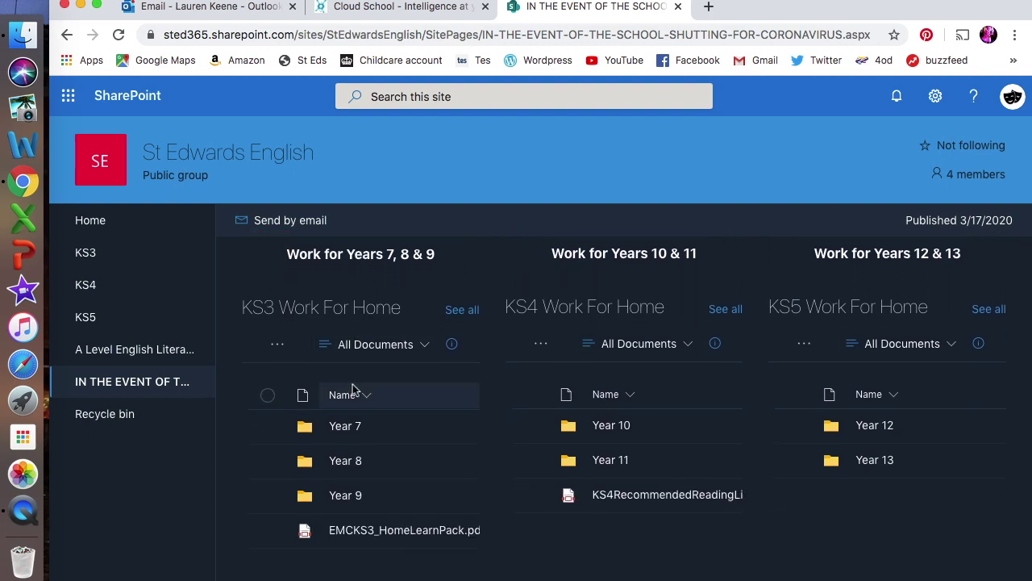
pyautogui.click(346, 427)
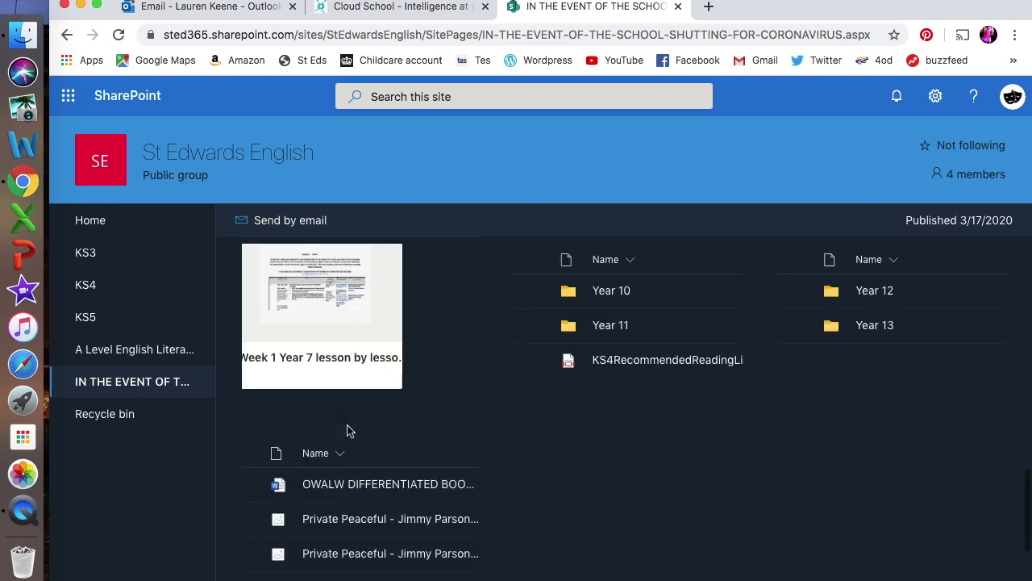
pyautogui.click(319, 305)
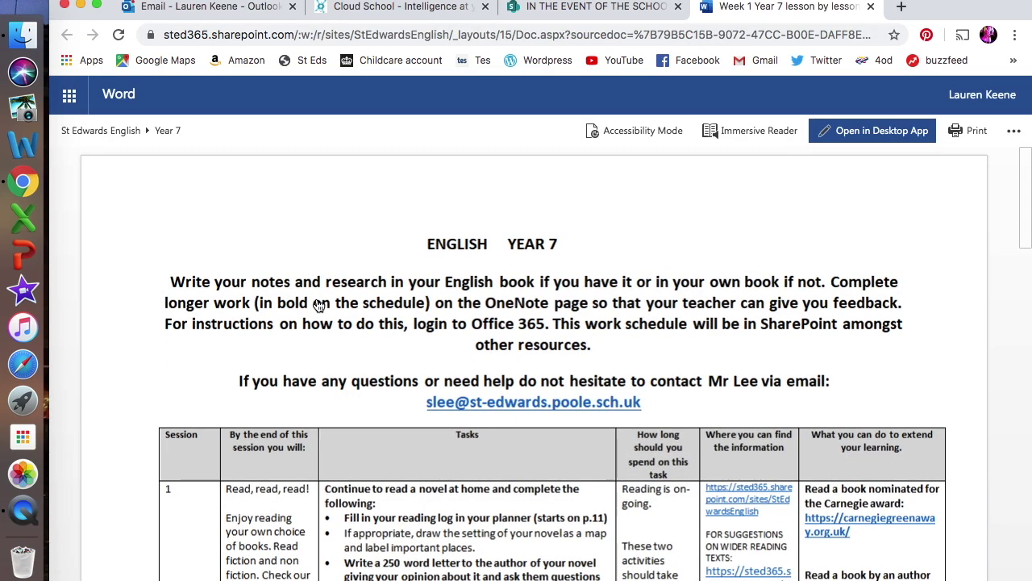
pyautogui.scroll(-5, 319, 305)
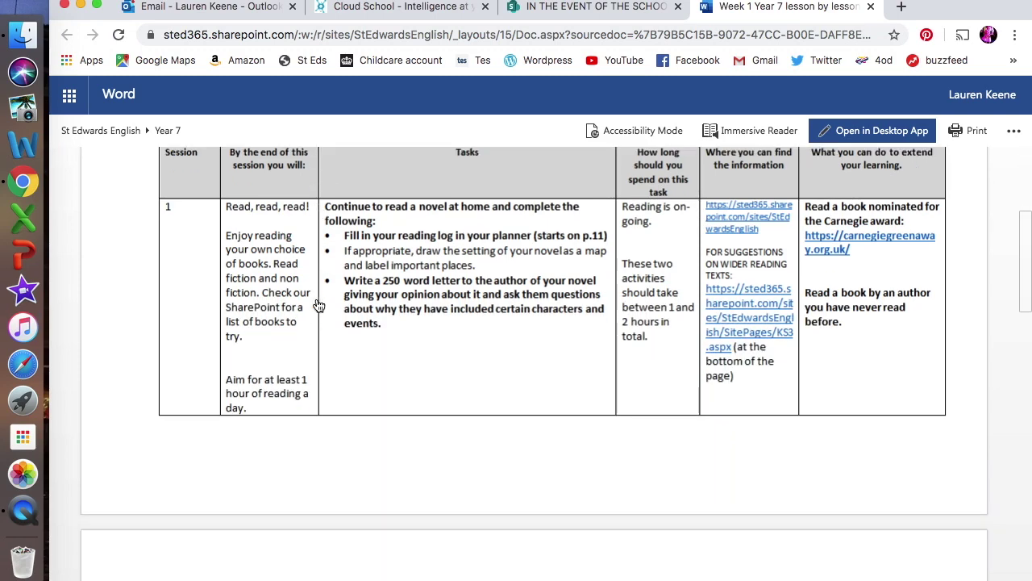
pyautogui.scroll(-15, 319, 305)
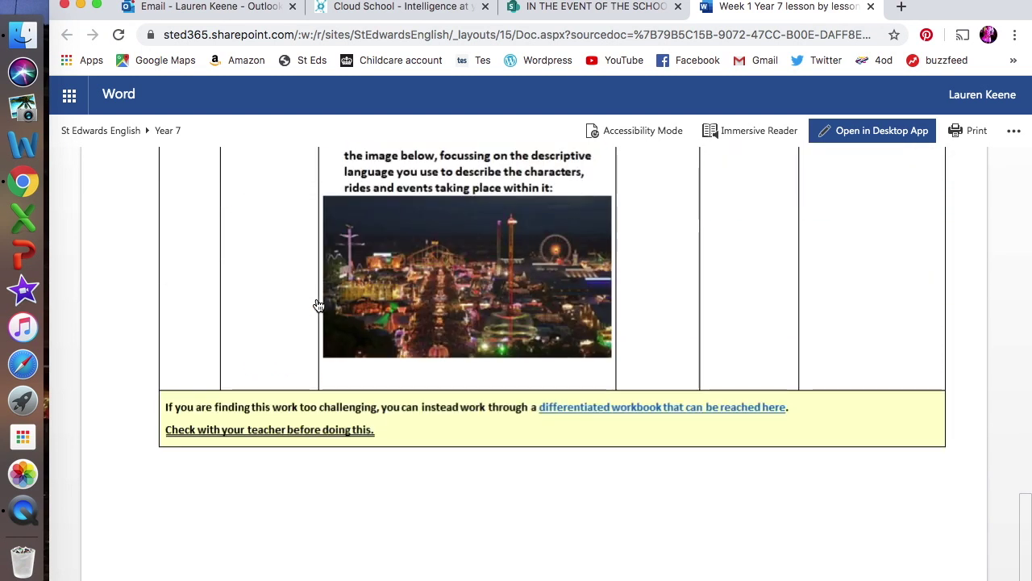
pyautogui.scroll(10, 319, 305)
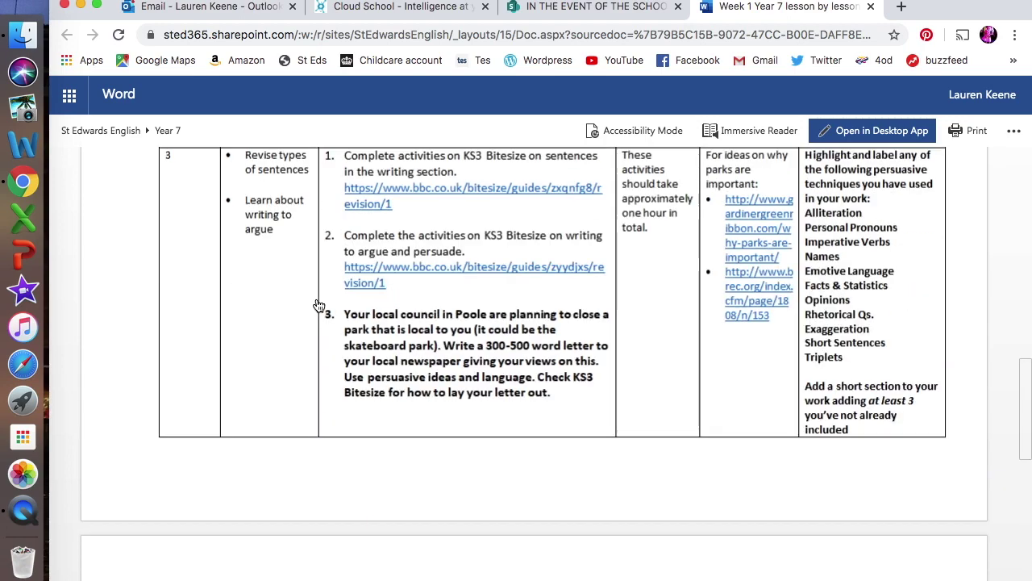
pyautogui.scroll(5, 318, 305)
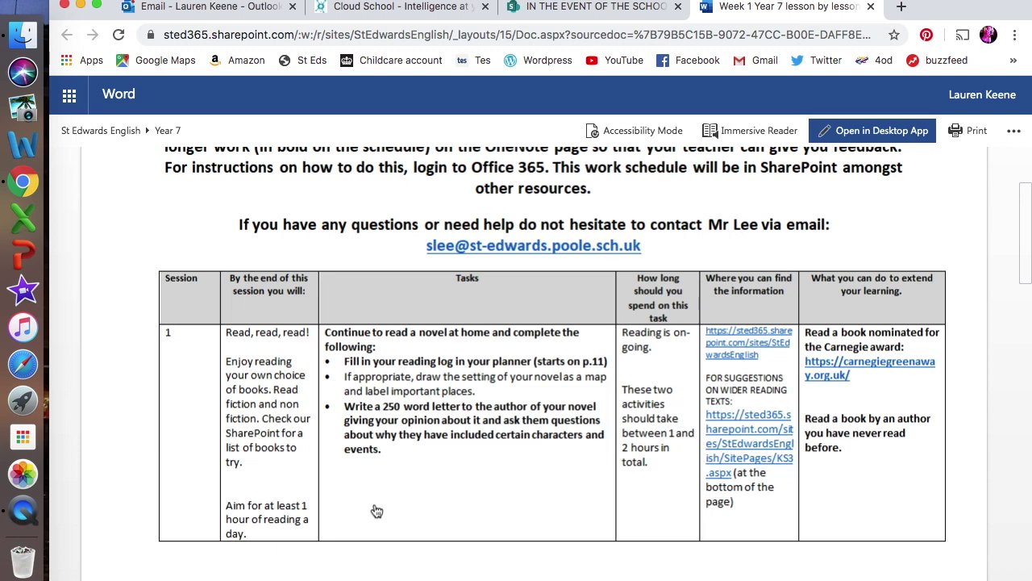
pyautogui.scroll(-10, 376, 511)
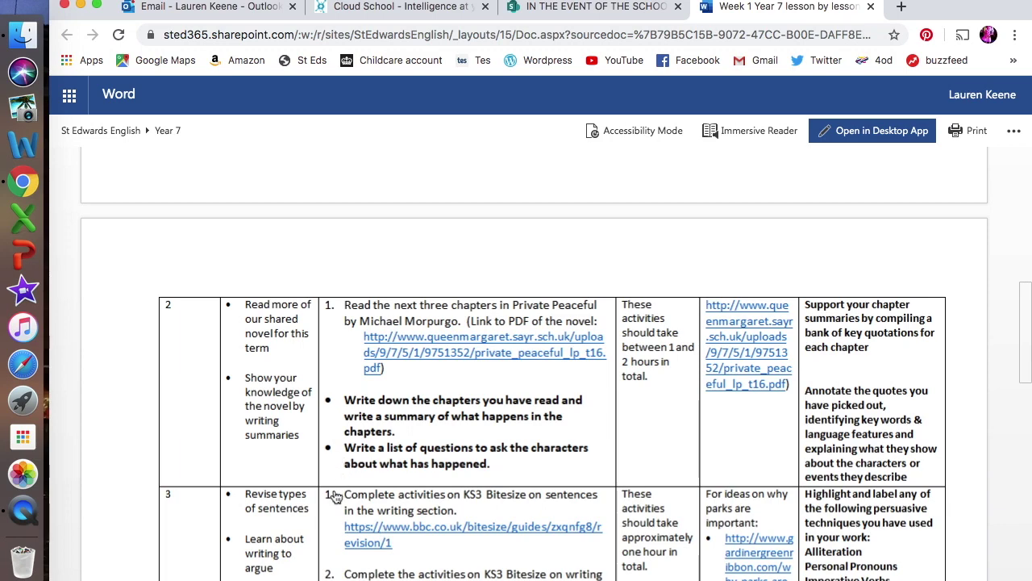
pyautogui.scroll(-5, 339, 493)
pyautogui.scroll(-10, 336, 504)
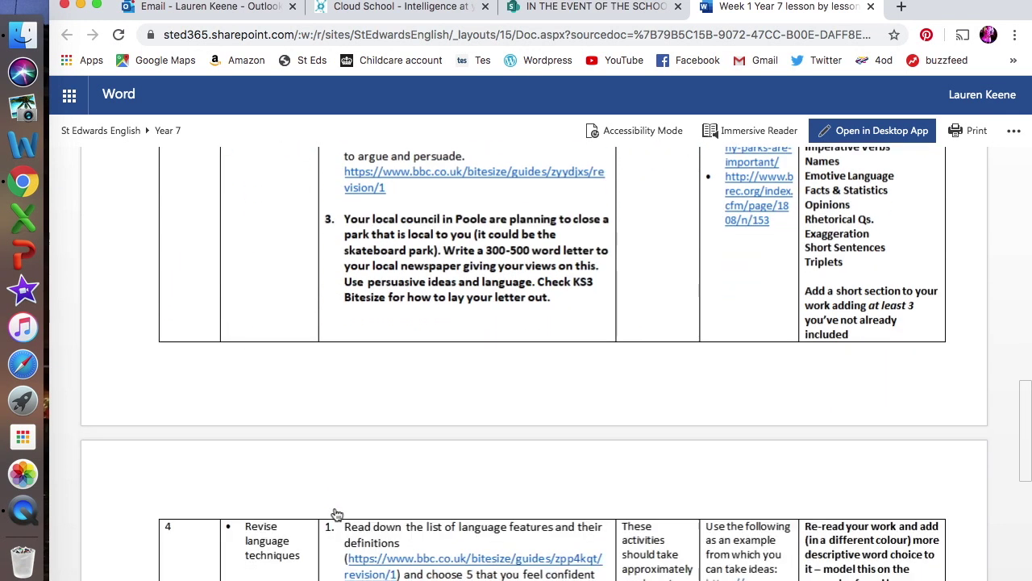
pyautogui.scroll(9, 337, 514)
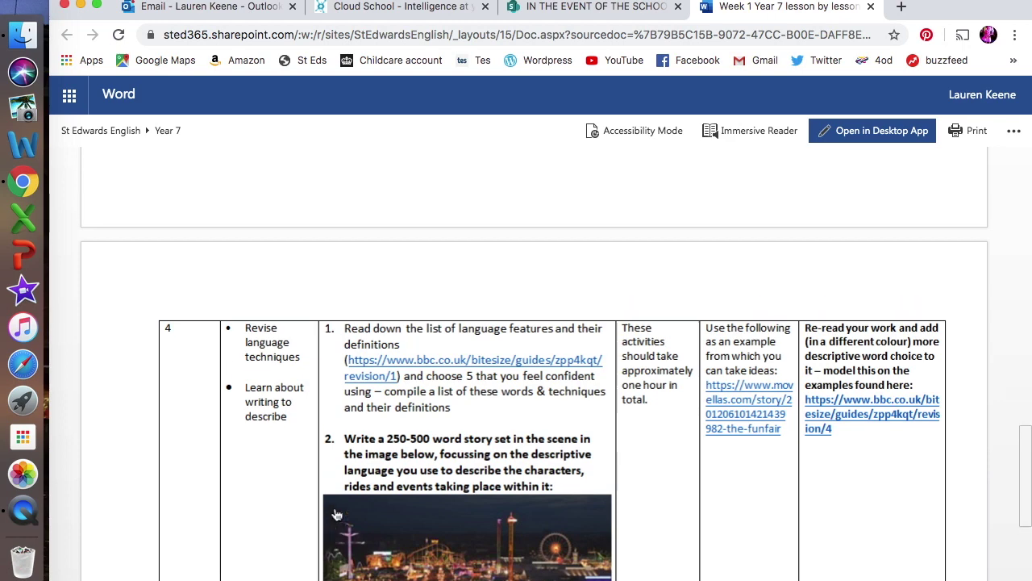
pyautogui.scroll(8, 337, 514)
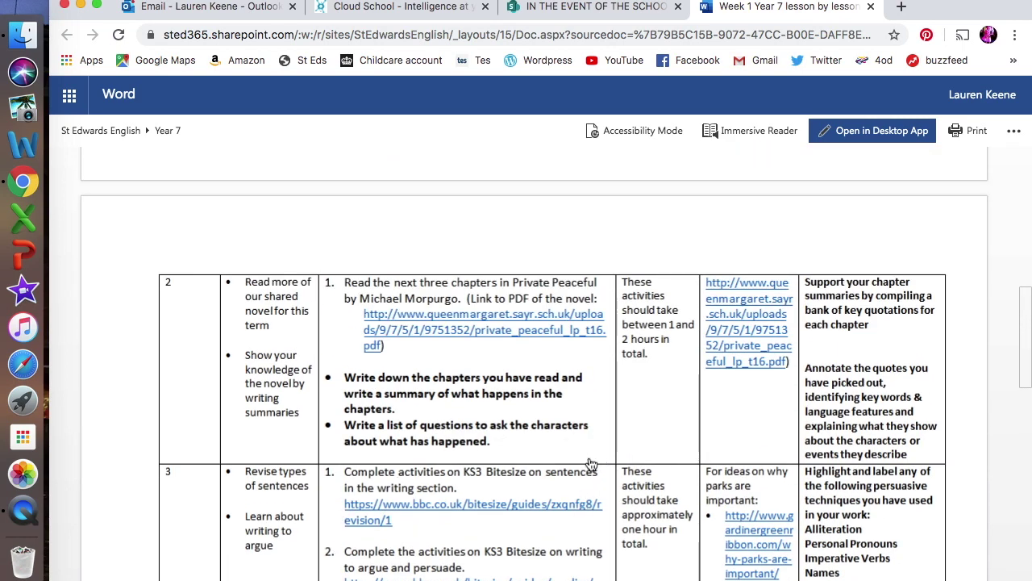
pyautogui.scroll(-7, 575, 445)
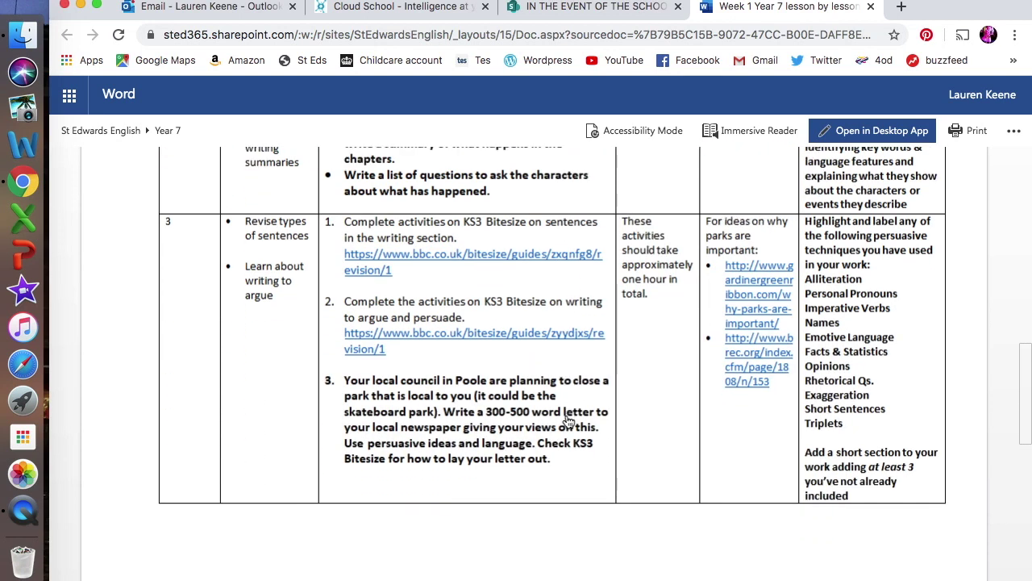
pyautogui.scroll(2, 567, 420)
pyautogui.scroll(4, 569, 421)
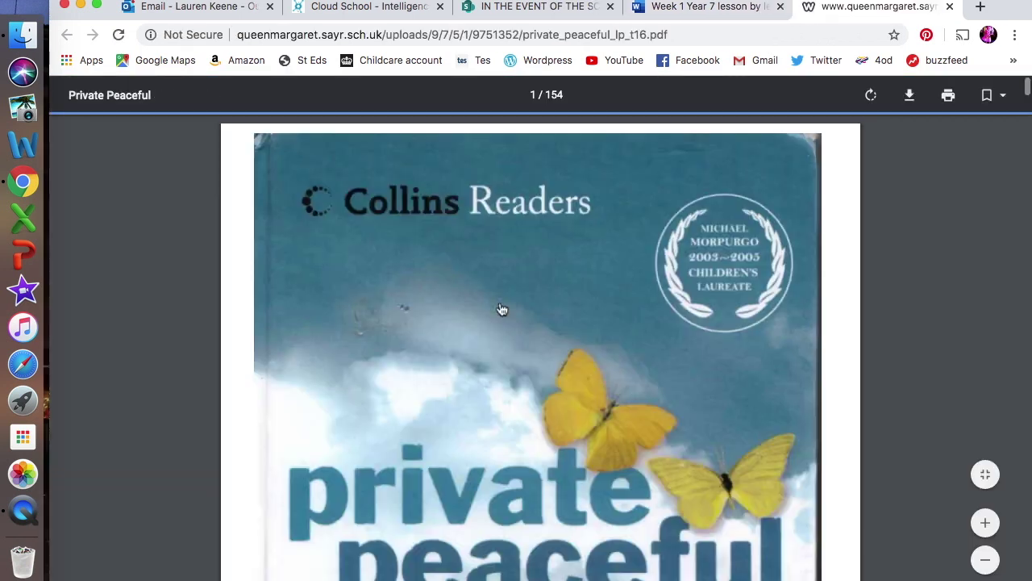
# Read through the Private Peaceful PDF, then close its tab.
pyautogui.scroll(-5, 501, 309)
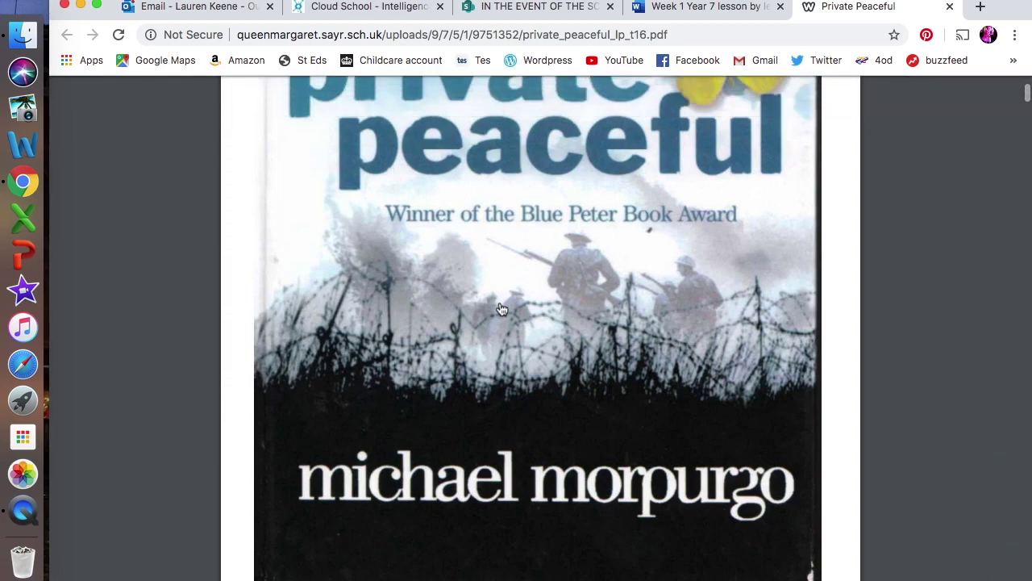
pyautogui.scroll(-20, 502, 310)
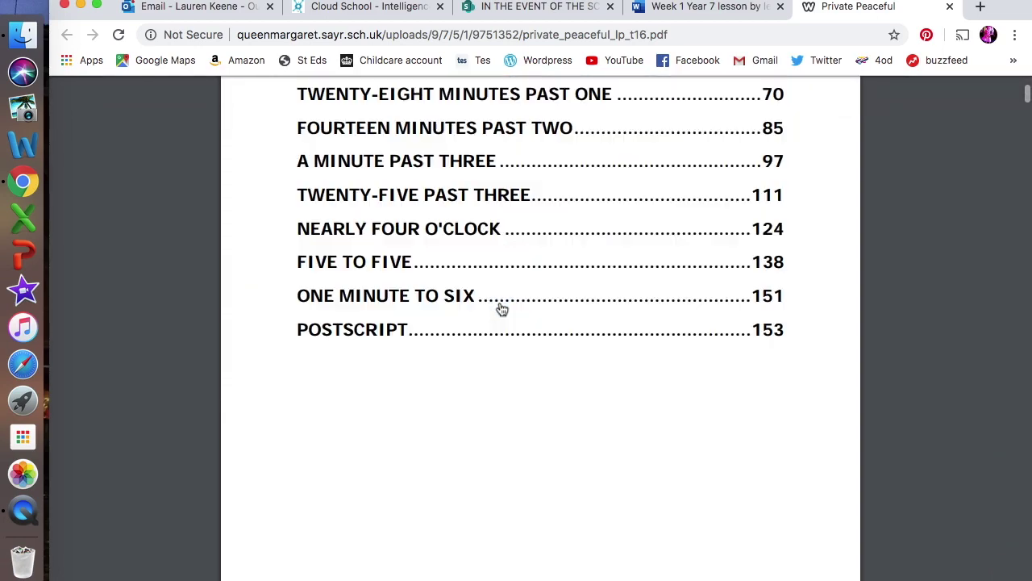
pyautogui.scroll(-20, 502, 310)
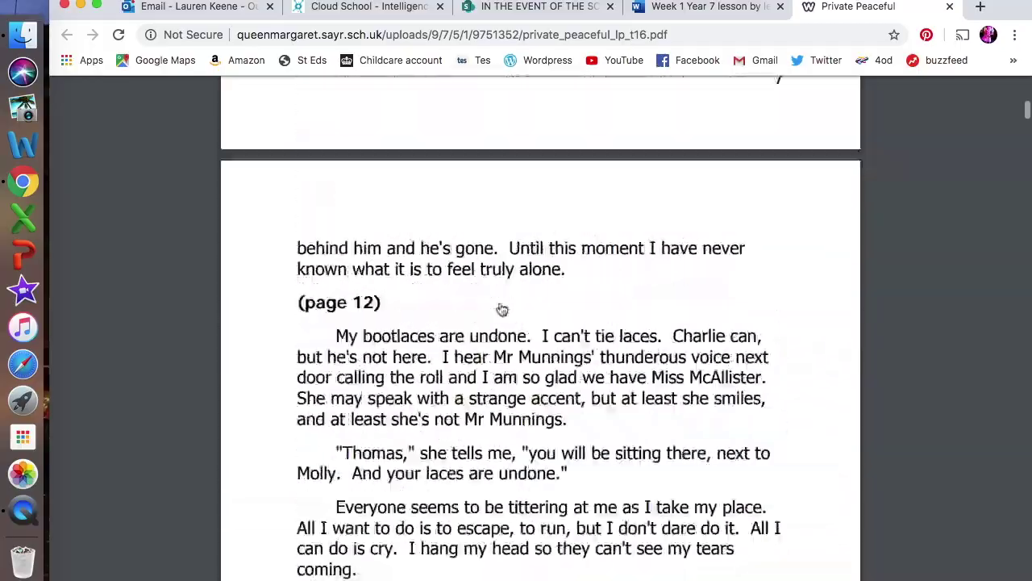
pyautogui.scroll(-20, 502, 303)
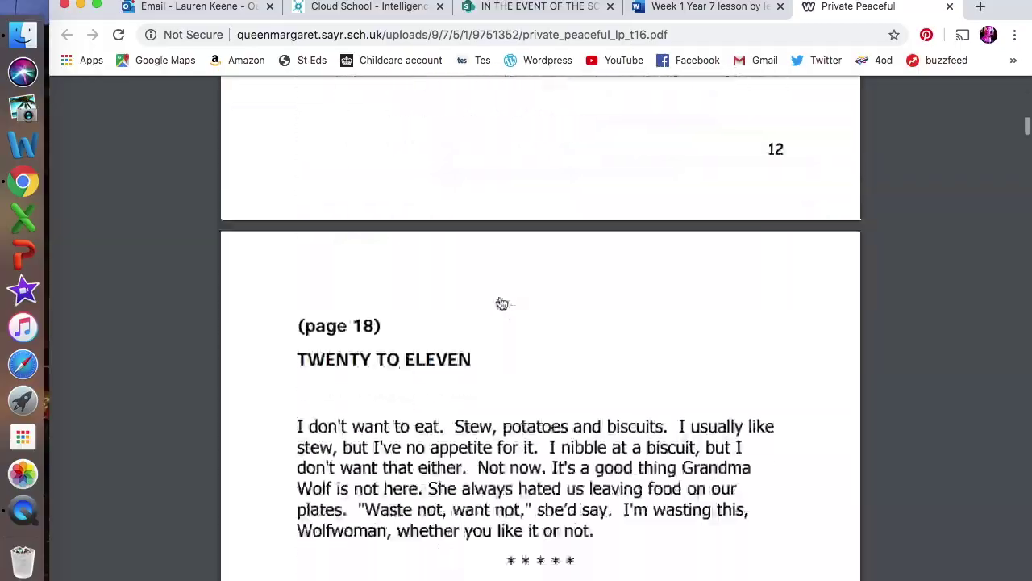
pyautogui.scroll(-20, 501, 304)
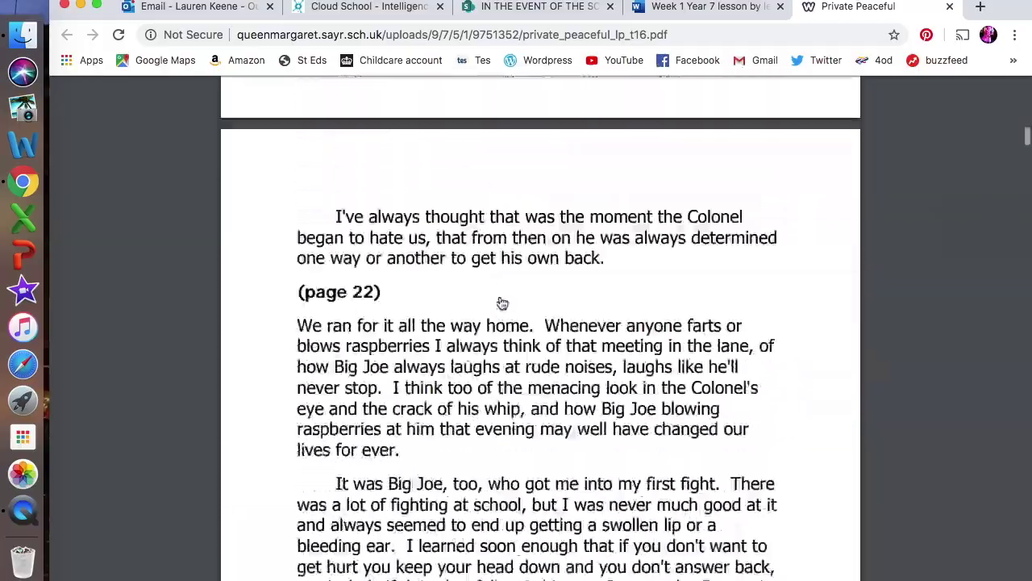
pyautogui.scroll(-4, 501, 303)
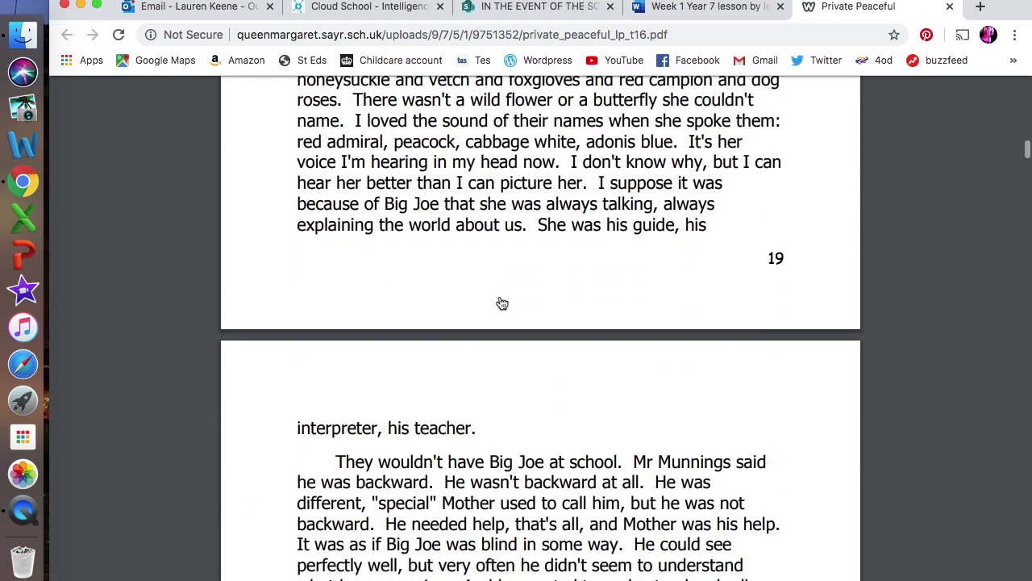
pyautogui.click(950, 6)
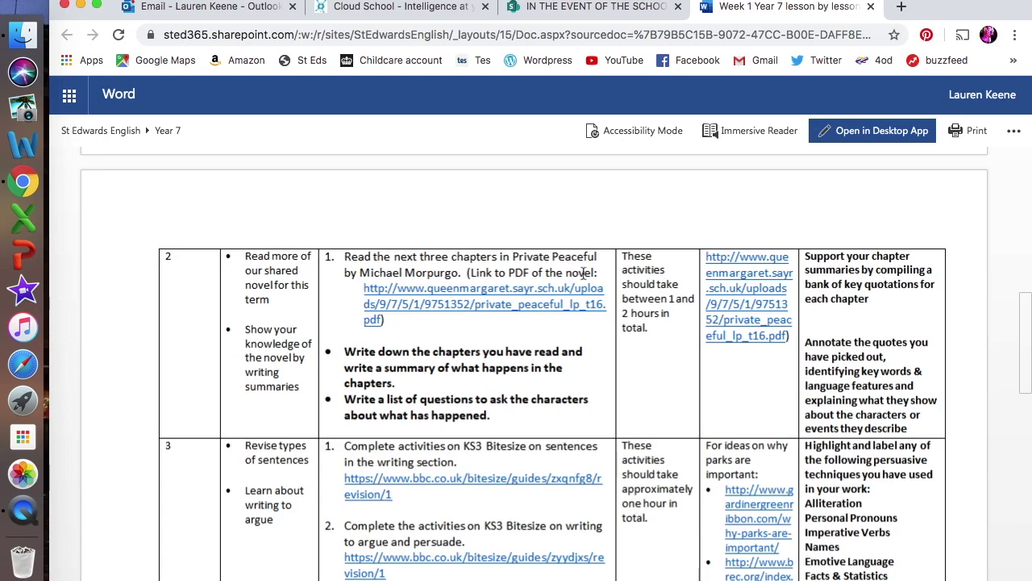
# Look over the Week 1 Year 7 Word document, then close its tab to return to SharePoint.
pyautogui.scroll(10, 583, 273)
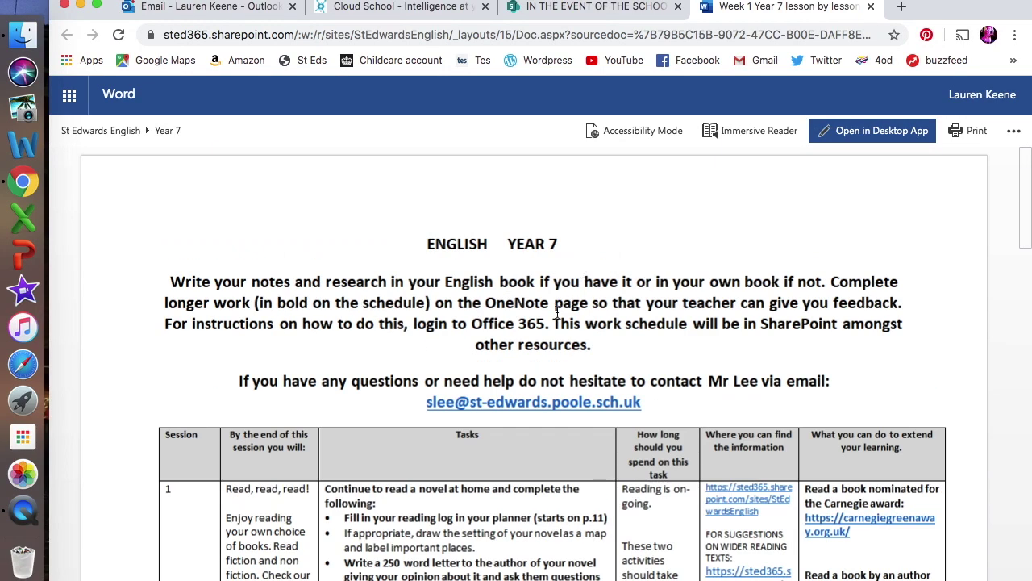
pyautogui.scroll(-10, 581, 454)
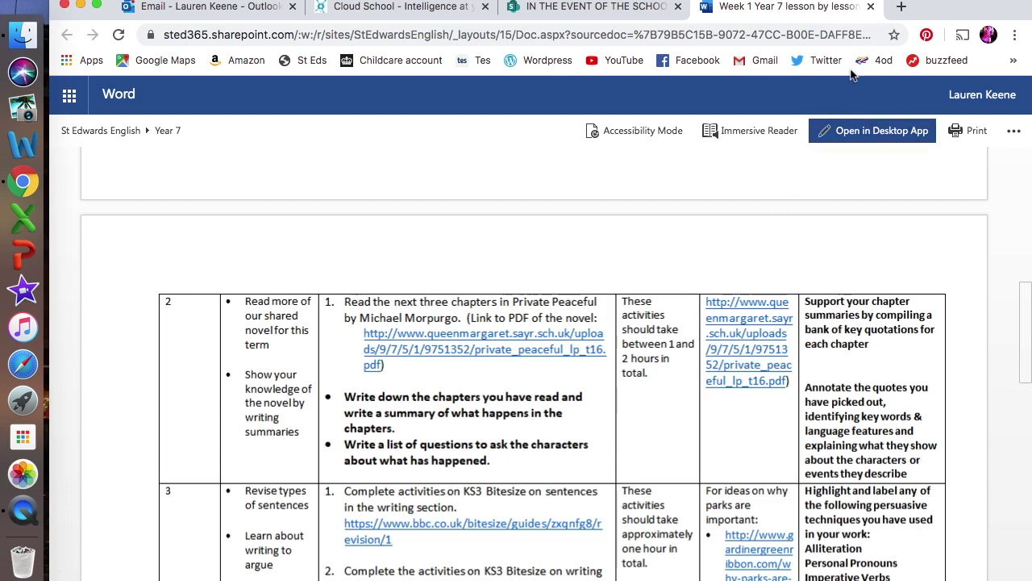
pyautogui.click(871, 7)
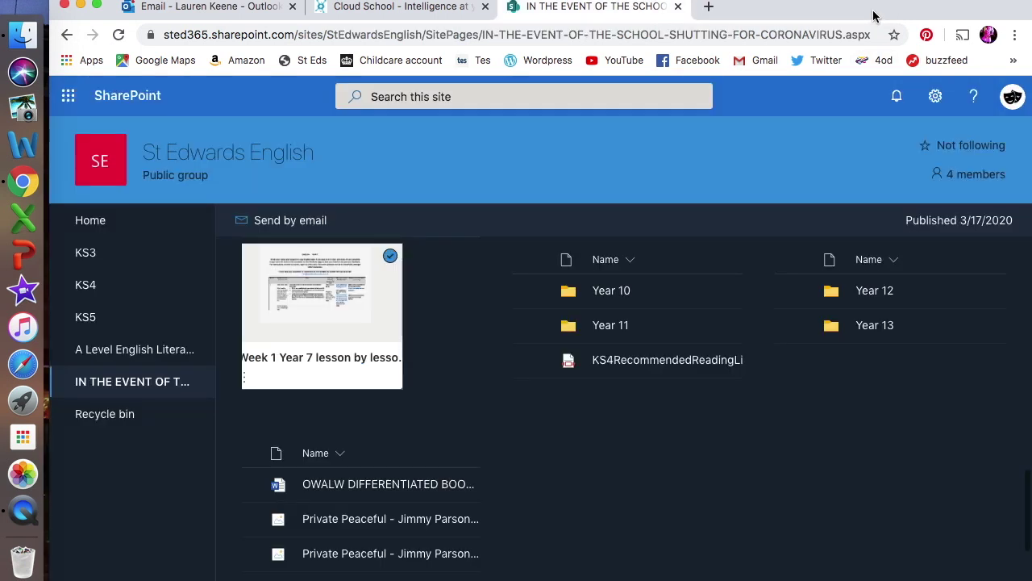
pyautogui.scroll(3, 411, 346)
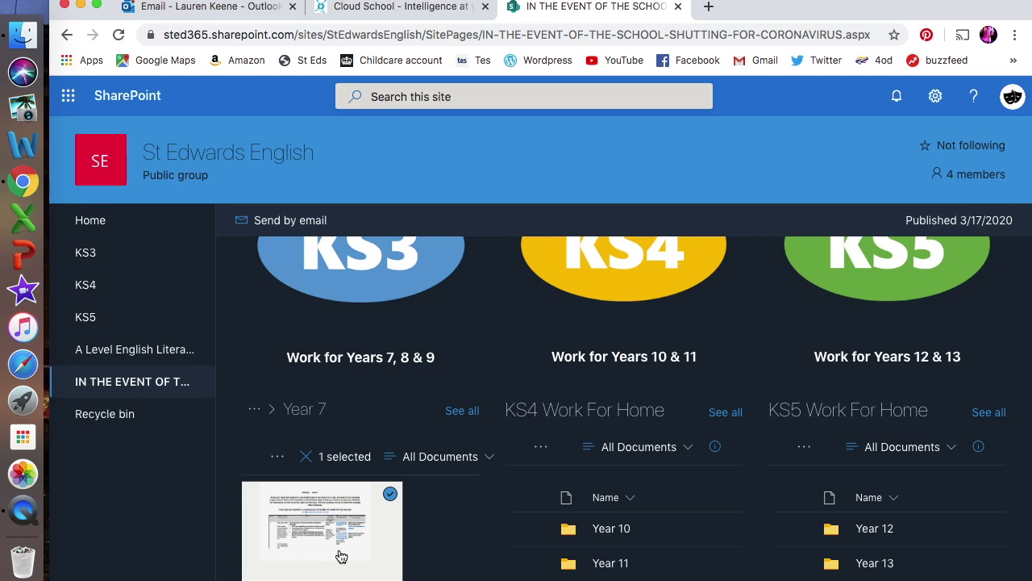
pyautogui.scroll(10, 341, 557)
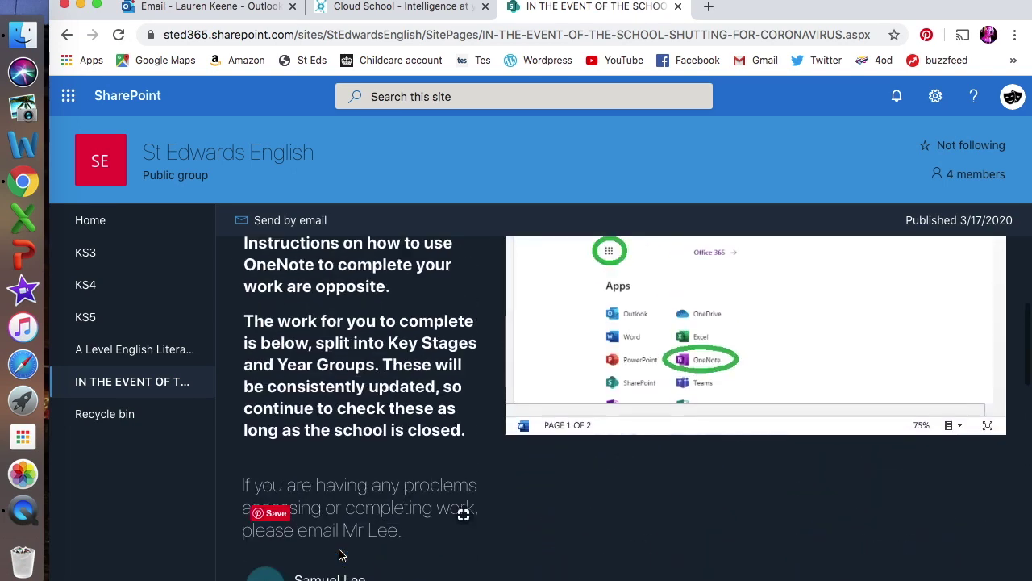
pyautogui.scroll(-5, 339, 555)
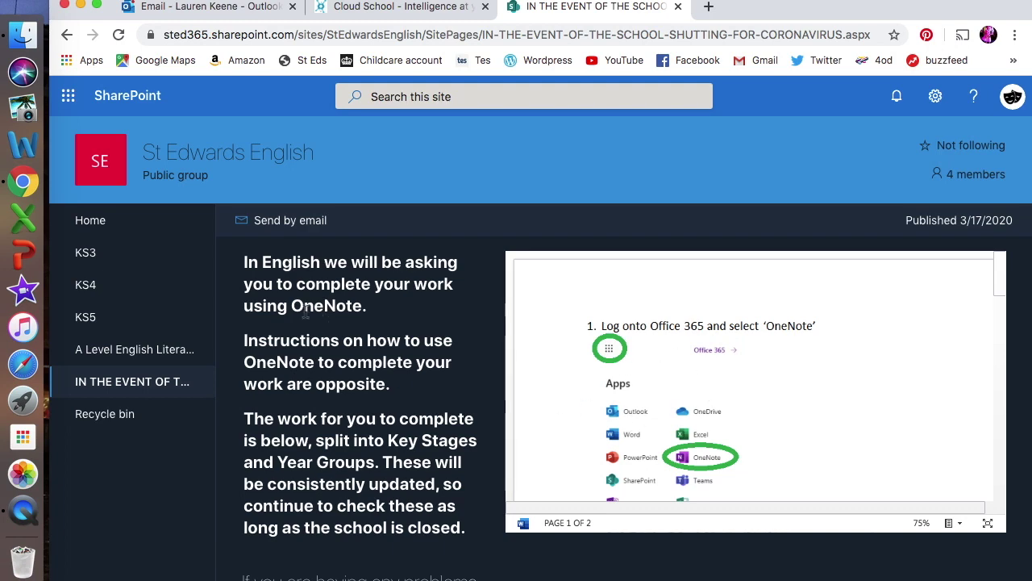
# Launch OneNote Online from the Office 365 app launcher and show only class notebooks.
pyautogui.click(69, 96)
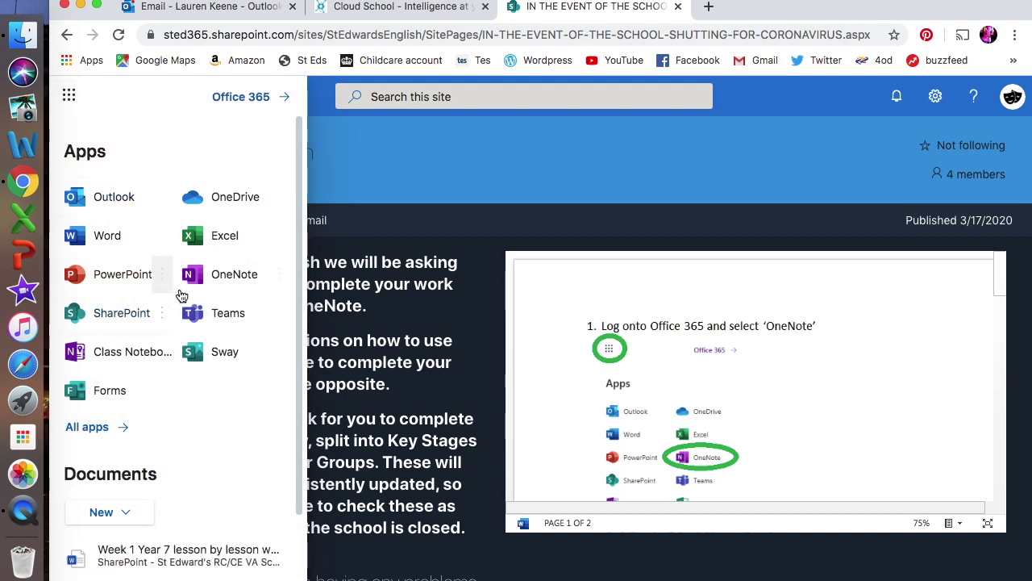
pyautogui.click(217, 286)
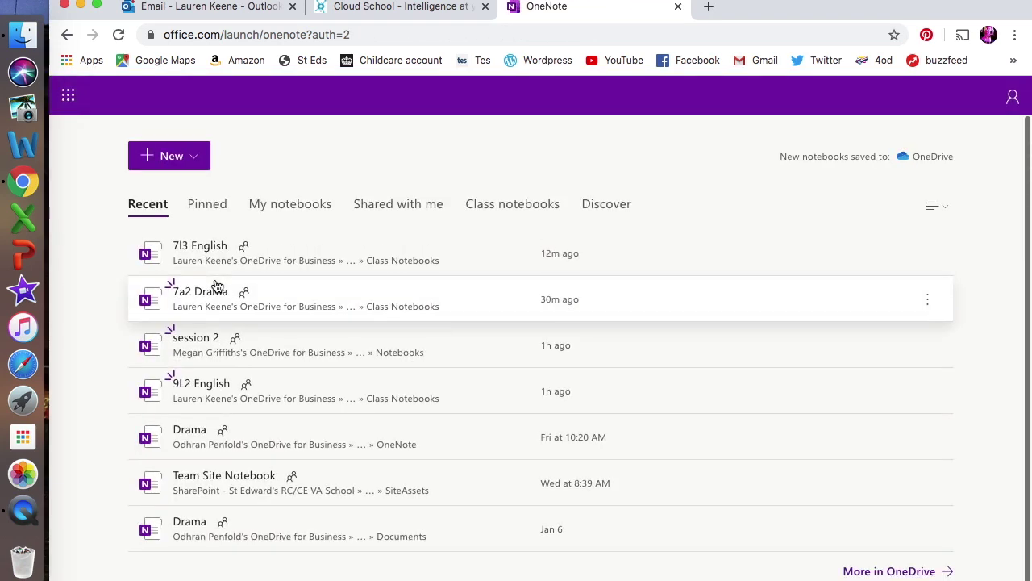
pyautogui.click(508, 211)
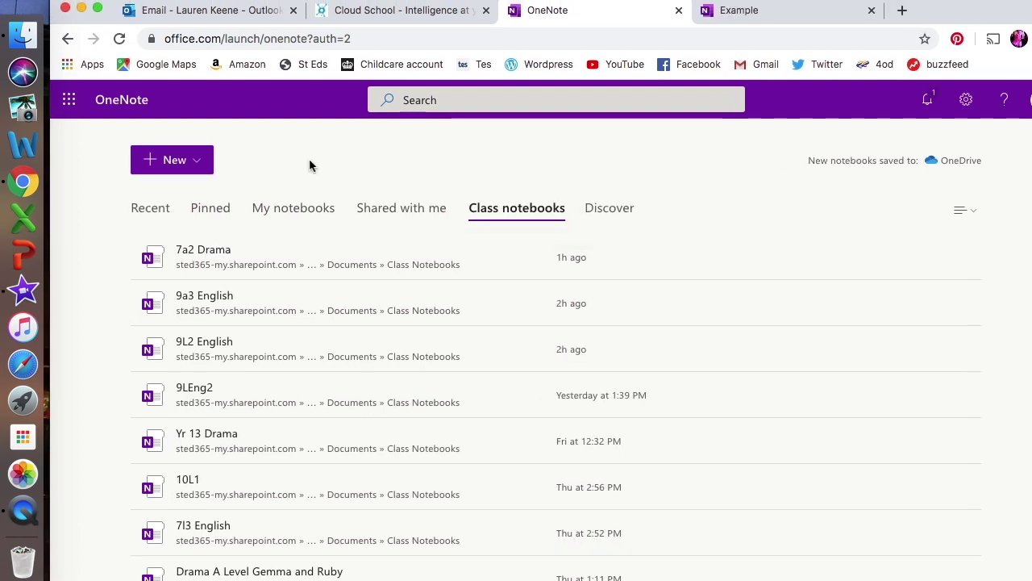
# Switch to the Example notebook tab showing its Welcome to Class Notebook page.
pyautogui.scroll(-2, 266, 389)
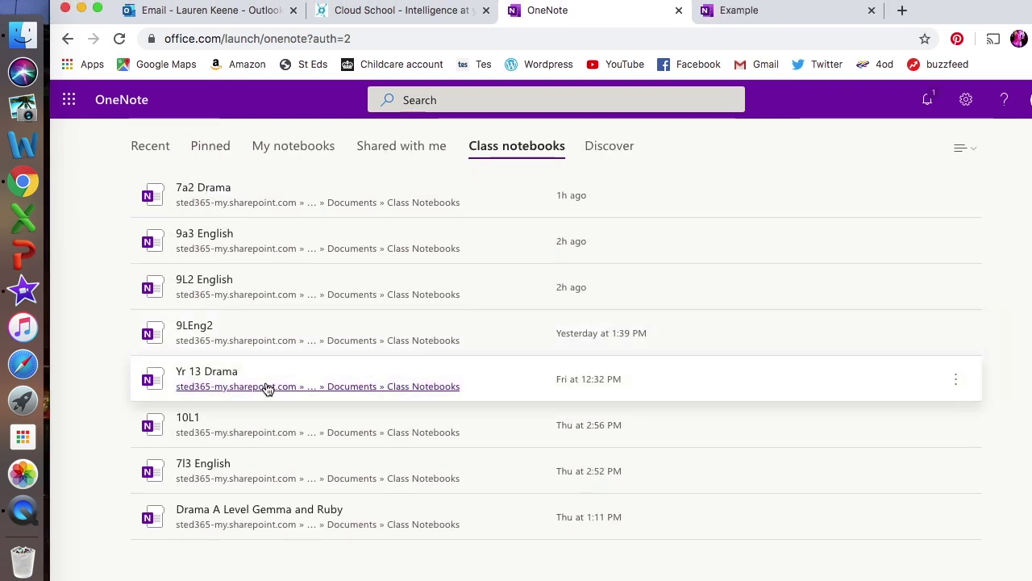
pyautogui.scroll(2, 268, 389)
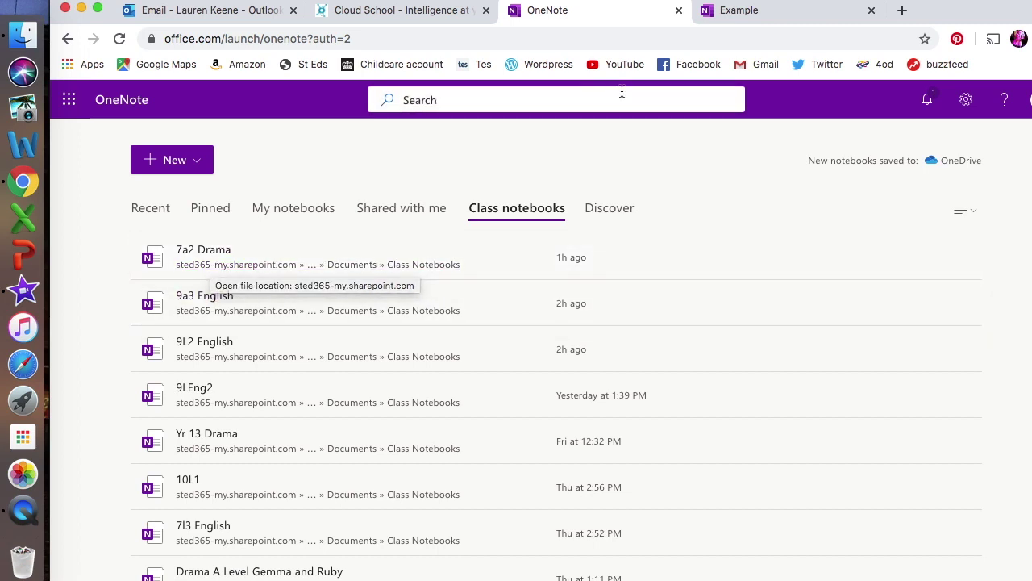
pyautogui.hotkey('ctrl', 'Tab')
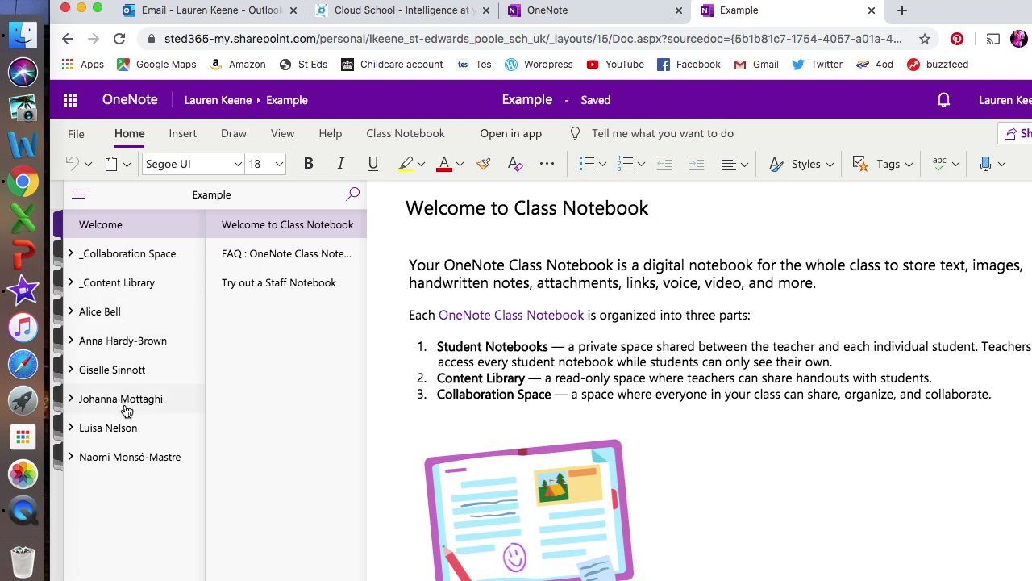
# Expand the first student's section group and open their Workbook section.
pyautogui.click(120, 320)
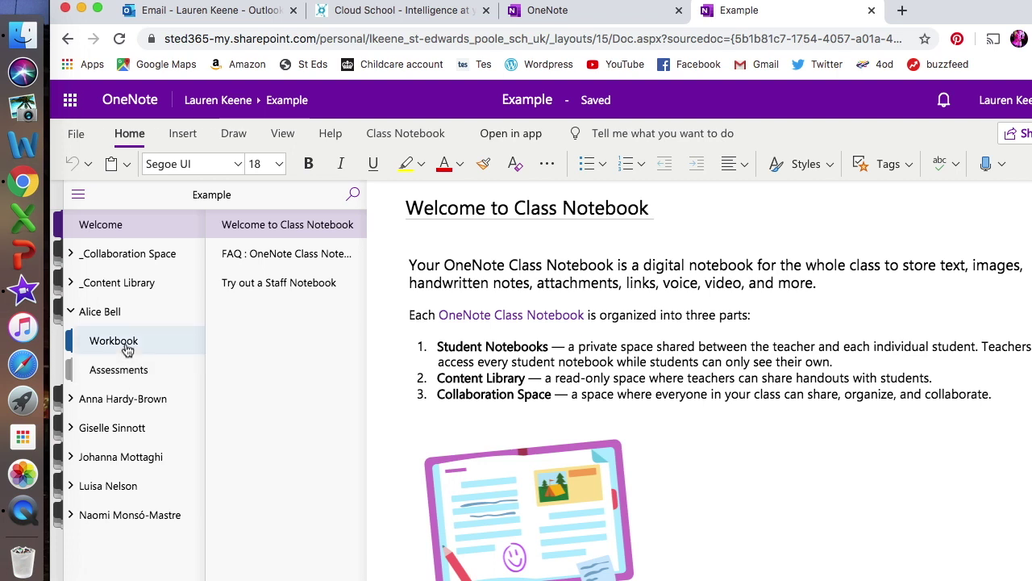
pyautogui.click(125, 345)
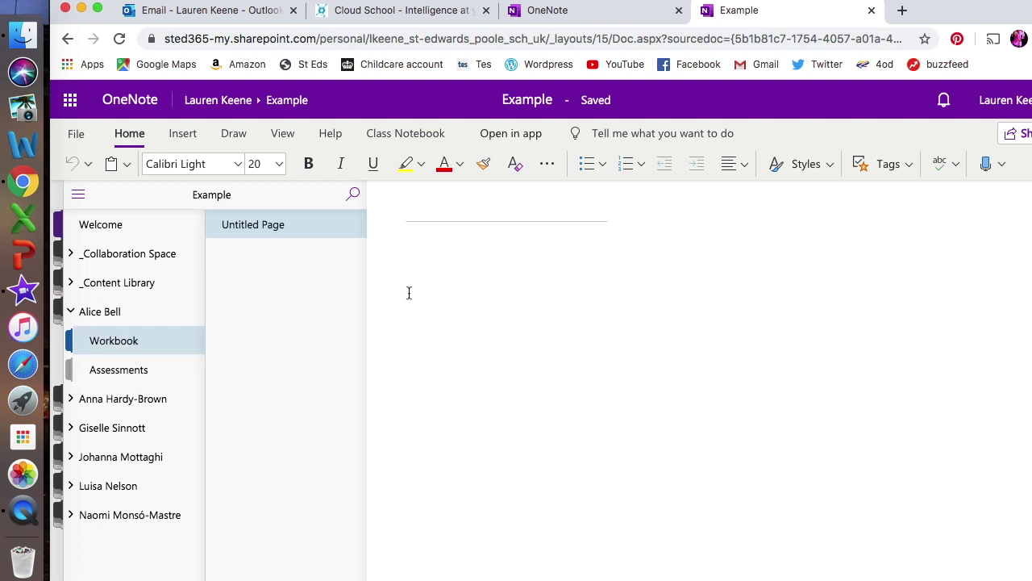
# Title the Workbook page 'Tuesday 24th March' with the teacher's name, then move into the body.
pyautogui.write('Tuesday ')
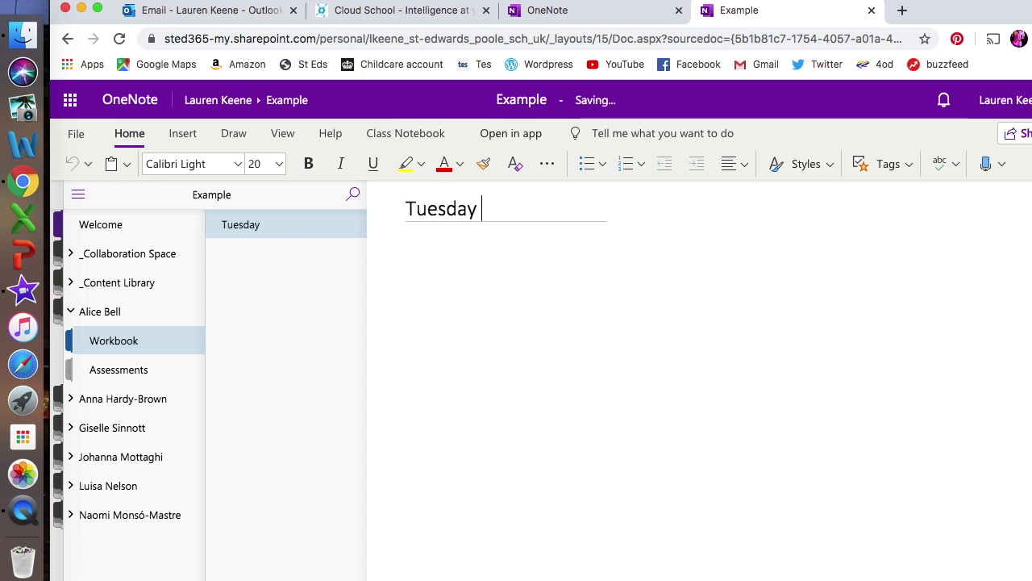
pyautogui.write('24th')
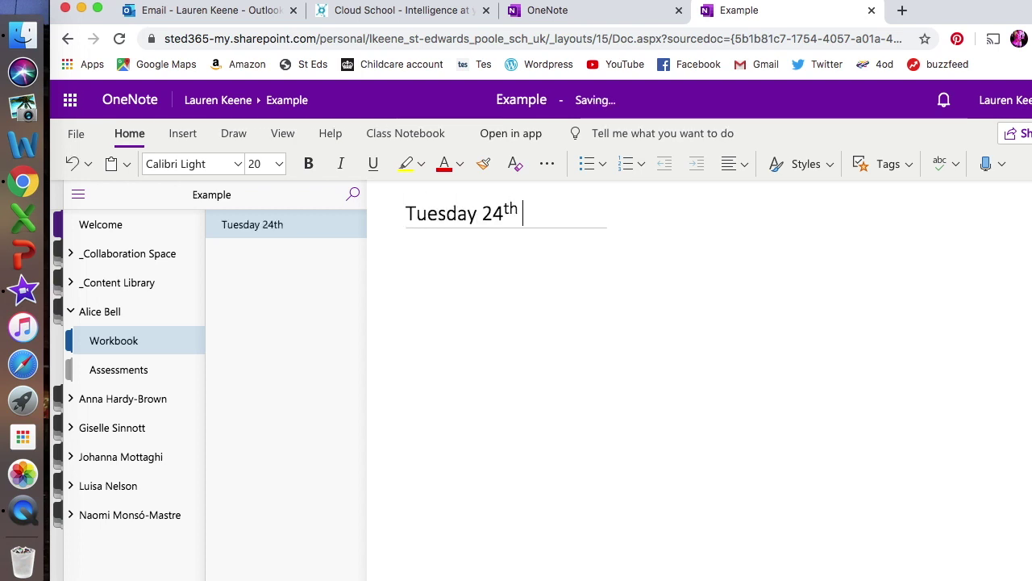
pyautogui.write('M')
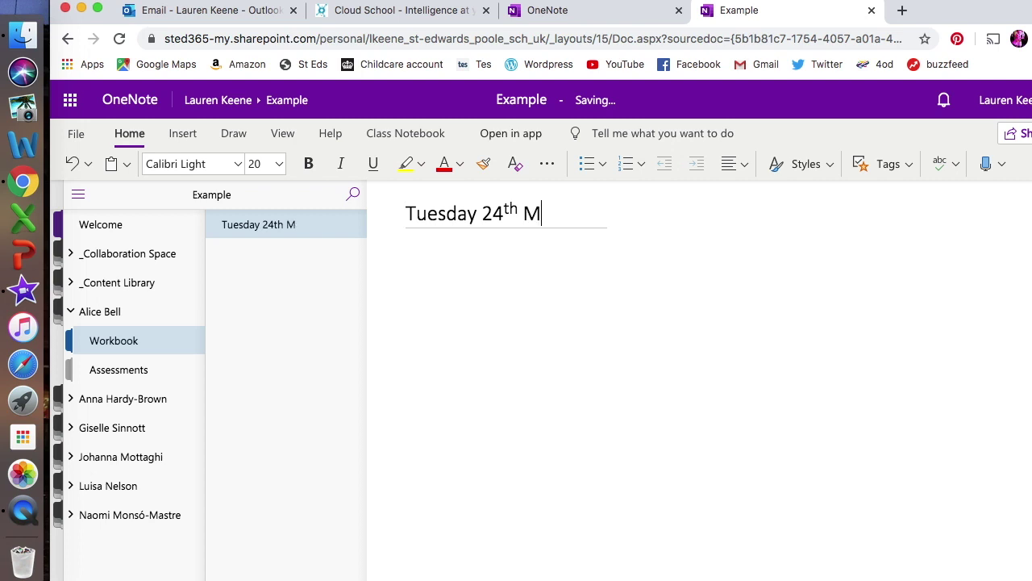
pyautogui.write('arch- Mr')
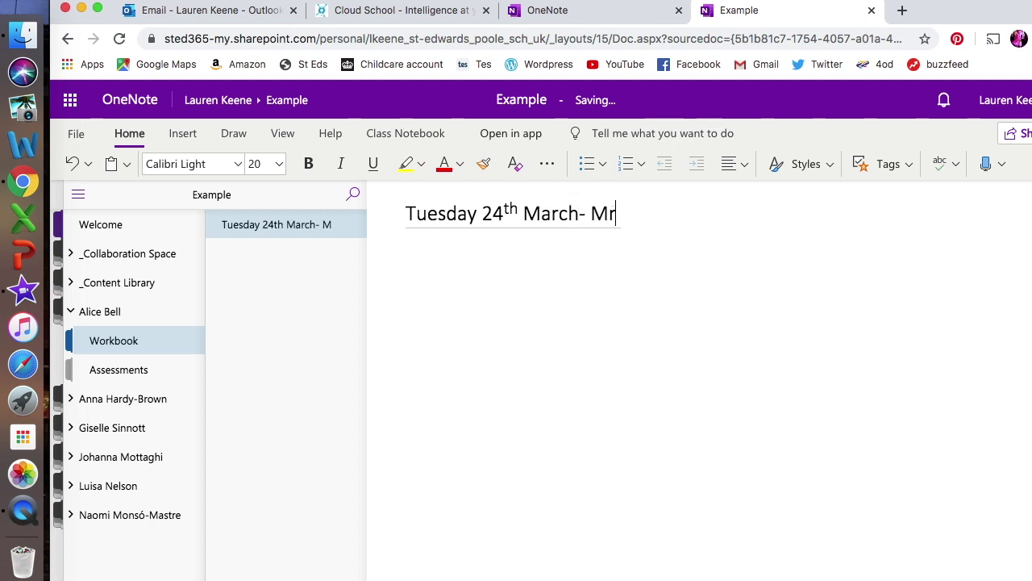
pyautogui.write('s Keene')
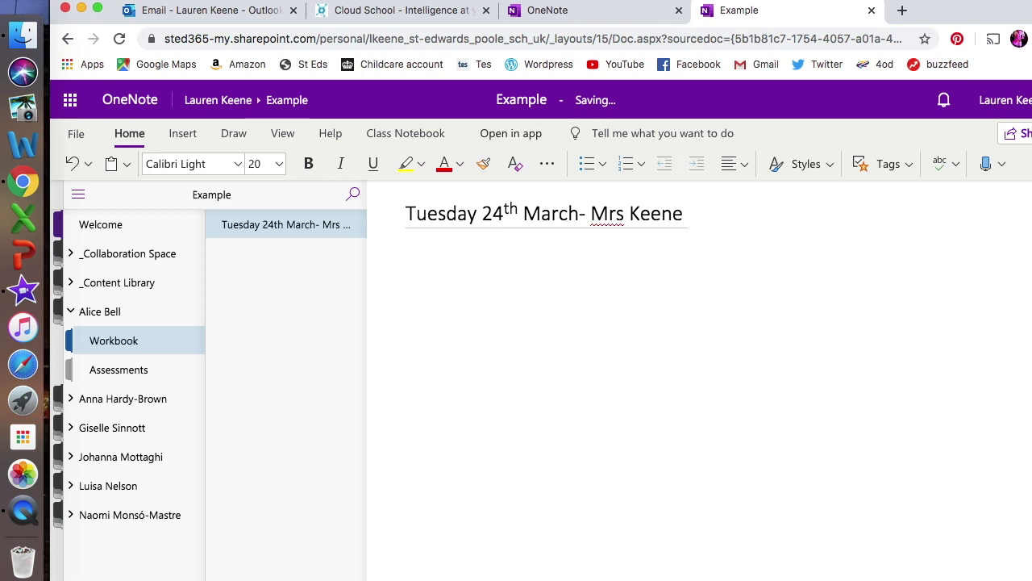
pyautogui.press('Return')
# Write the task '250 word letter to J.K Rowling' with a 'Dear ..' greeting beneath it.
pyautogui.write('250 wo')
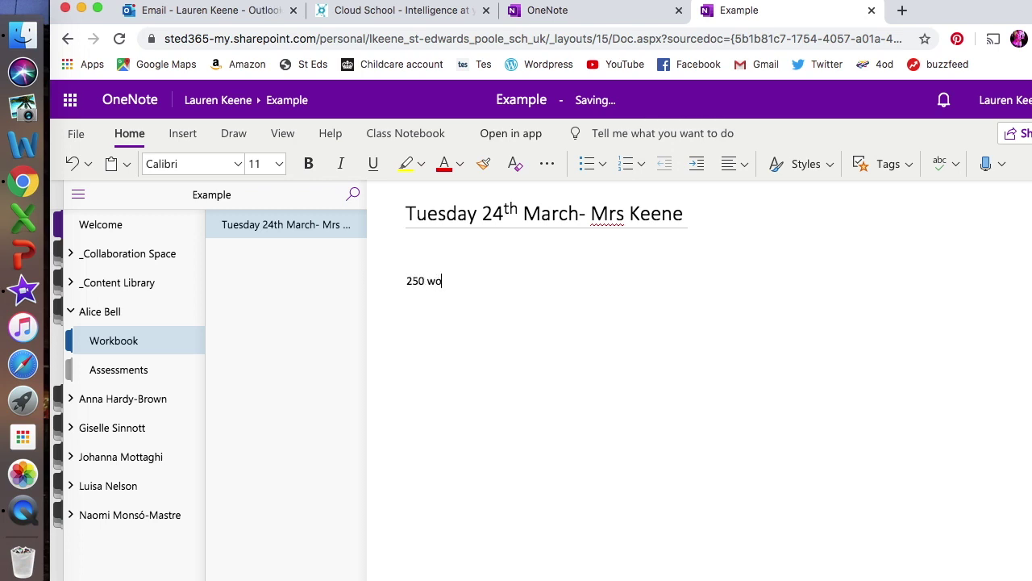
pyautogui.write('rd letter to J.K R')
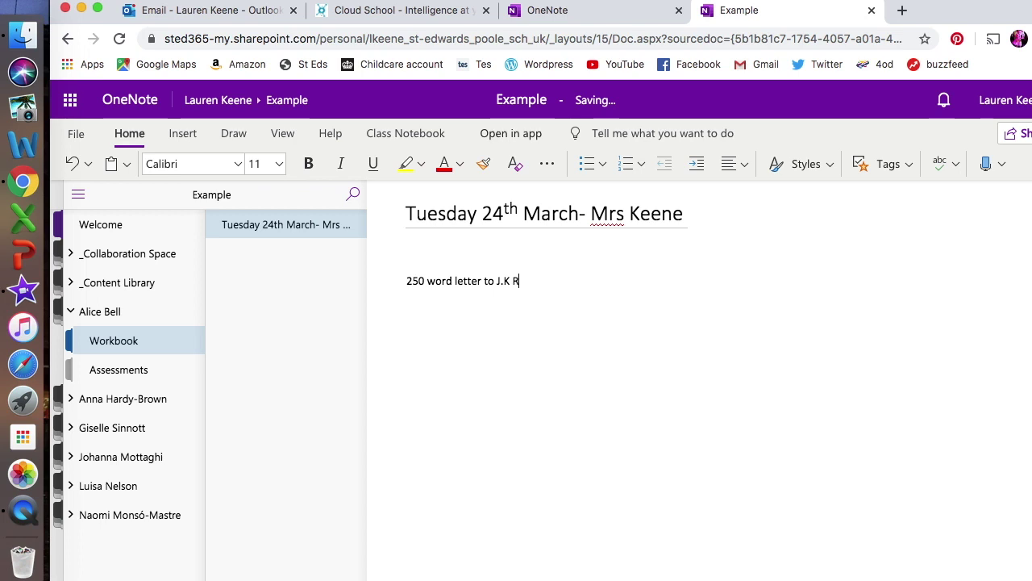
pyautogui.write('owling')
pyautogui.press('Return')
pyautogui.write('Dear ..')
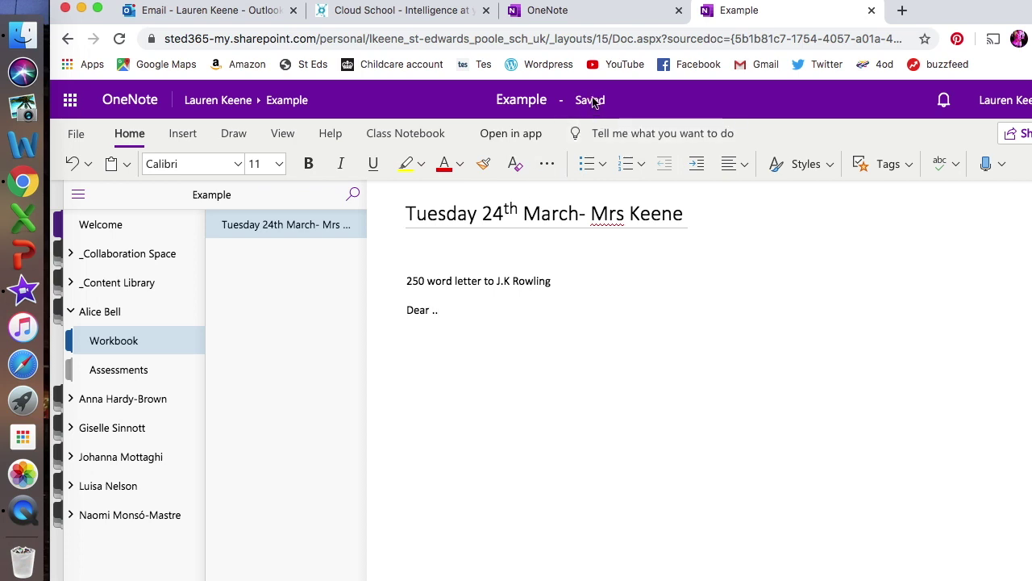
pyautogui.tripleClick(496, 299)
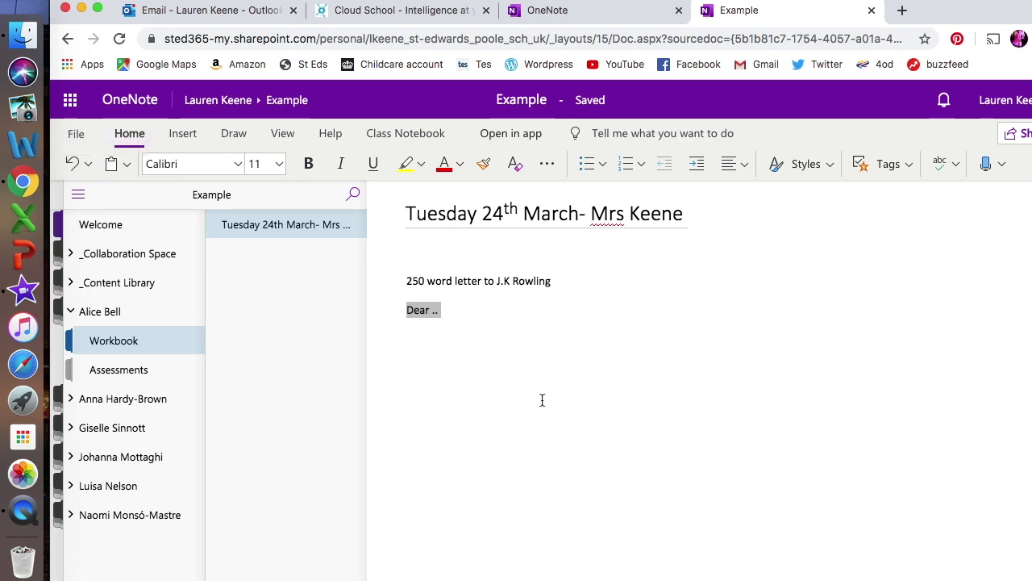
pyautogui.press('Right')
# After a blank line, type 'Wednesday 25th March' followed by another teacher's name.
pyautogui.press('Return')
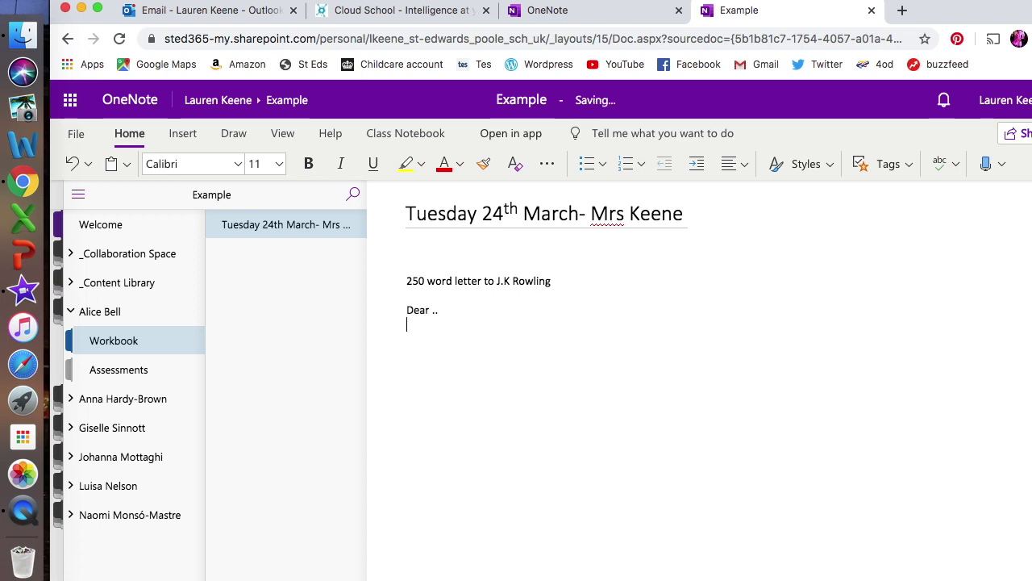
pyautogui.press('Return')
pyautogui.write('Wed')
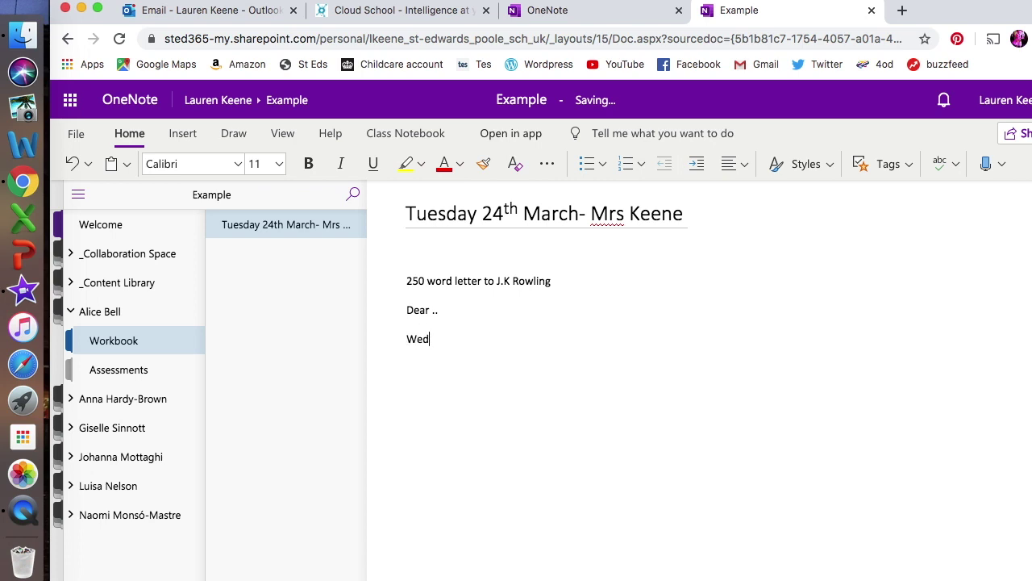
pyautogui.write('nesday 25th Ma')
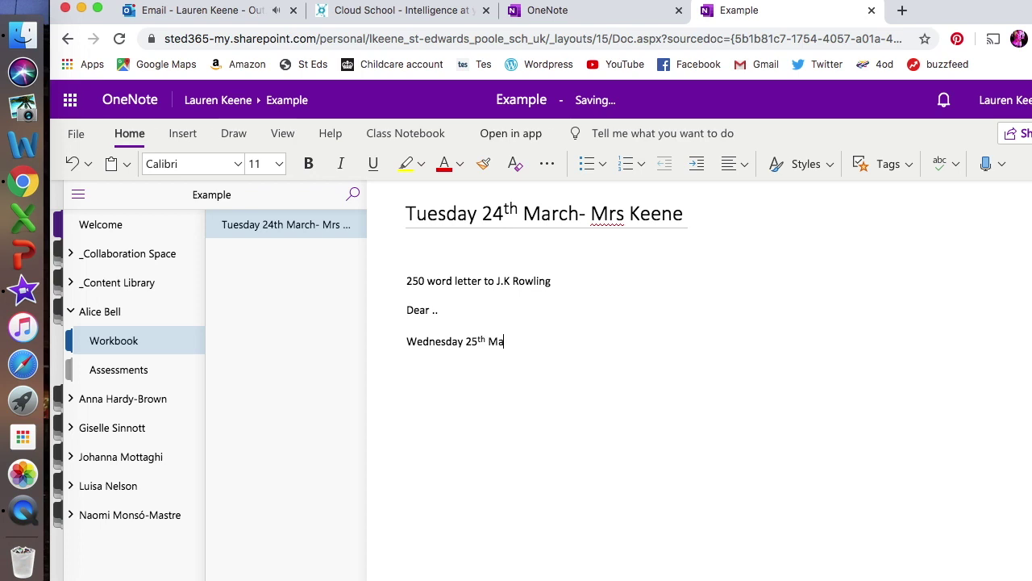
pyautogui.write('rch- Mrs ')
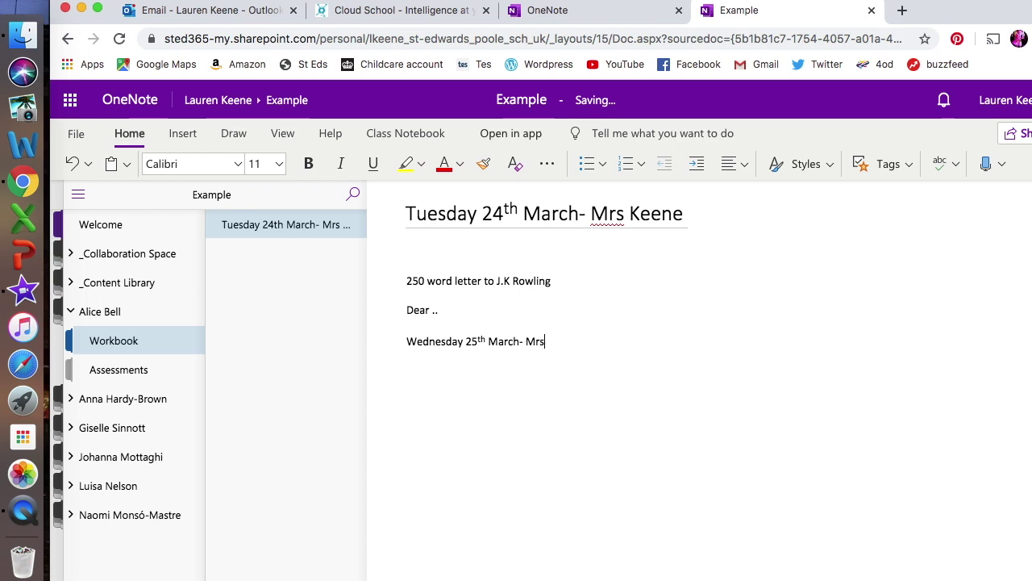
pyautogui.write('Nelson')
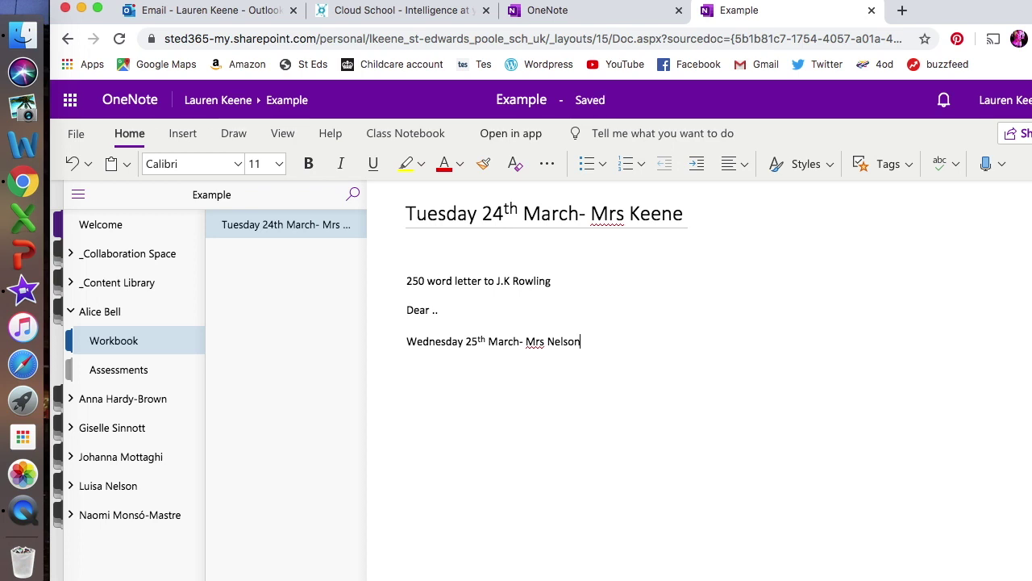
# Make the Wednesday 25th March line underlined and 14 pt, leaving it not bold.
pyautogui.moveTo(599, 352); pyautogui.dragTo(404, 346)
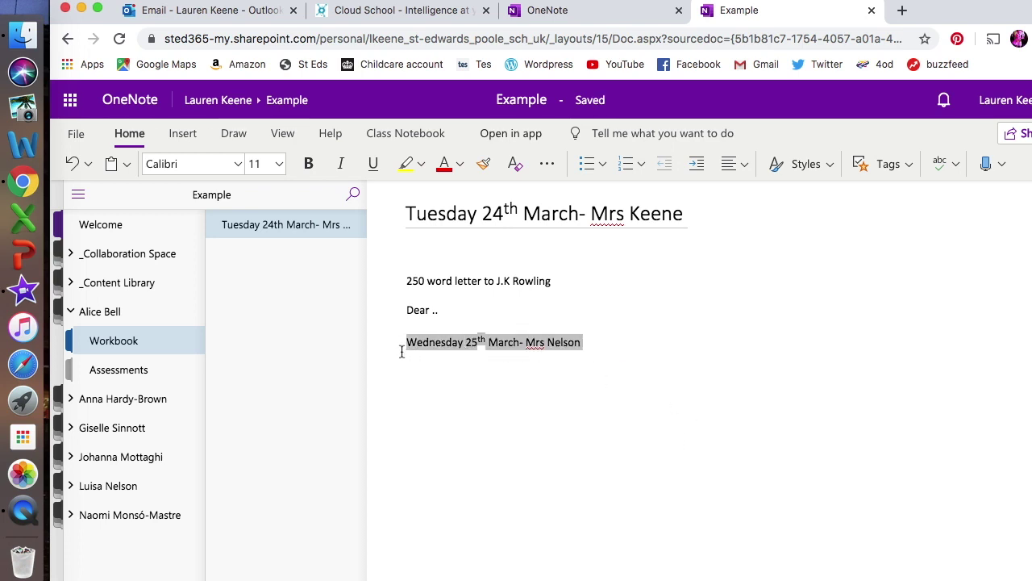
pyautogui.click(374, 166)
pyautogui.click(308, 163)
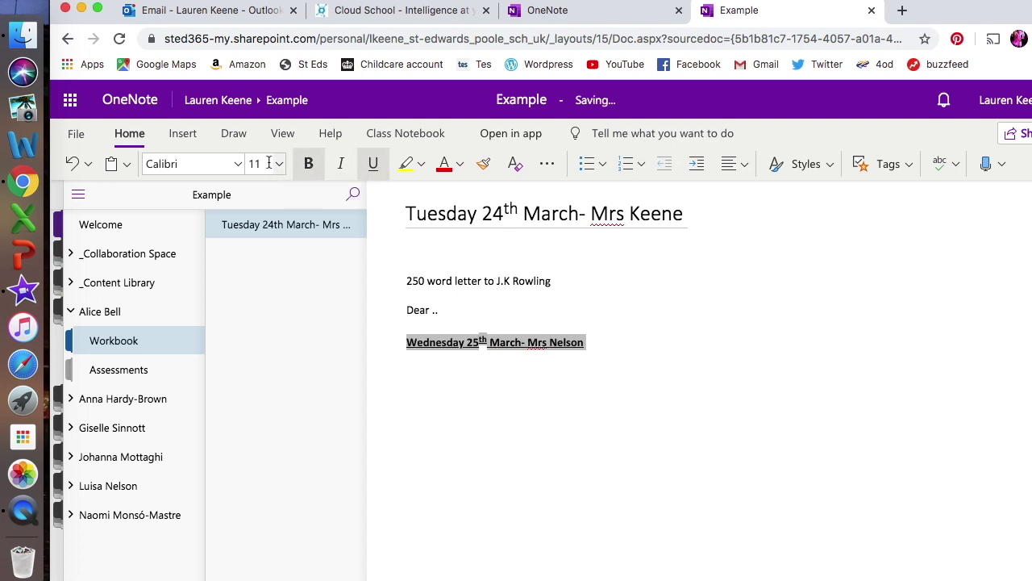
pyautogui.click(278, 165)
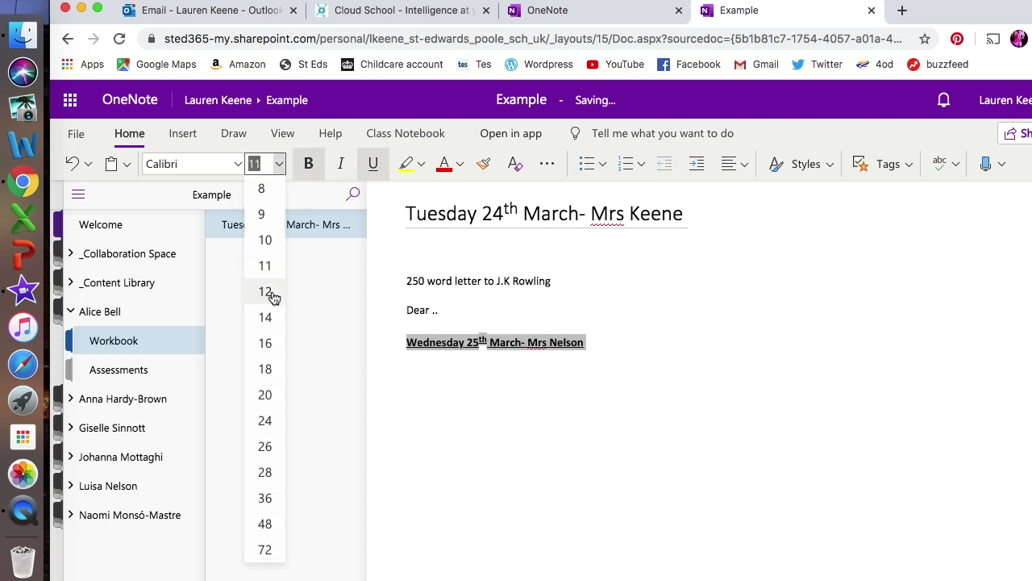
pyautogui.click(271, 320)
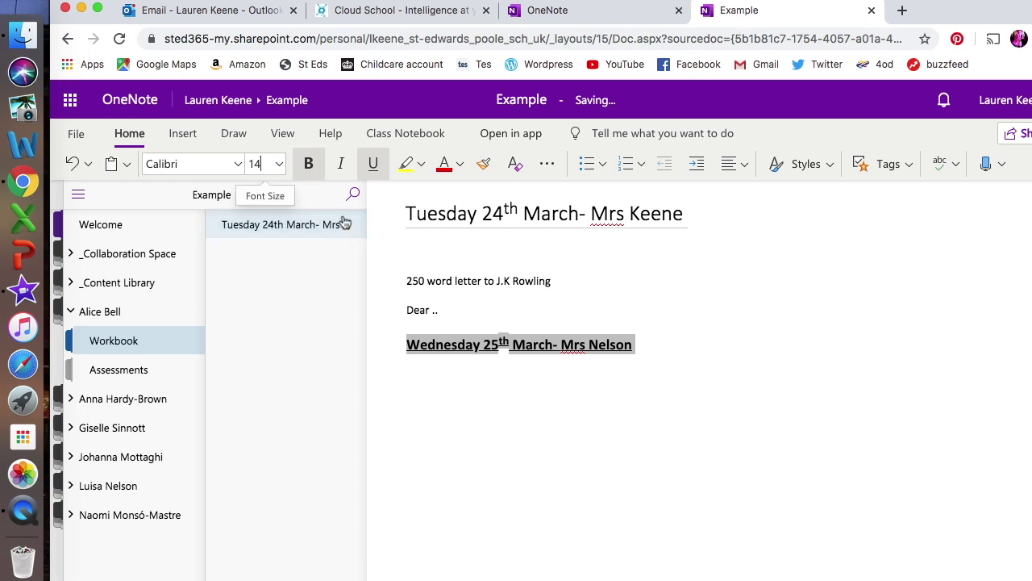
pyautogui.click(314, 170)
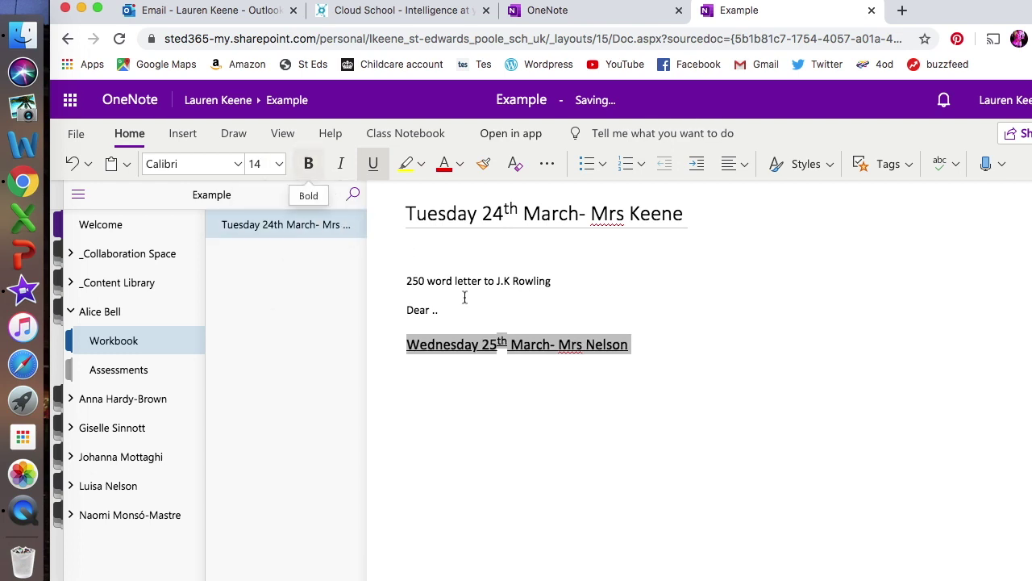
pyautogui.click(621, 352)
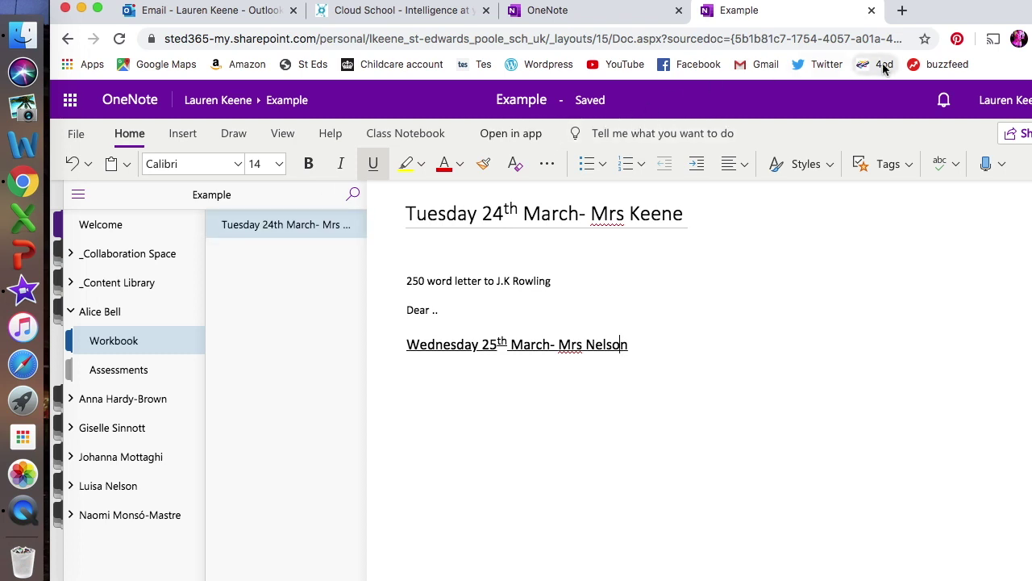
# Close the Example notebook browser tab to return to the Class notebooks list.
pyautogui.click(870, 10)
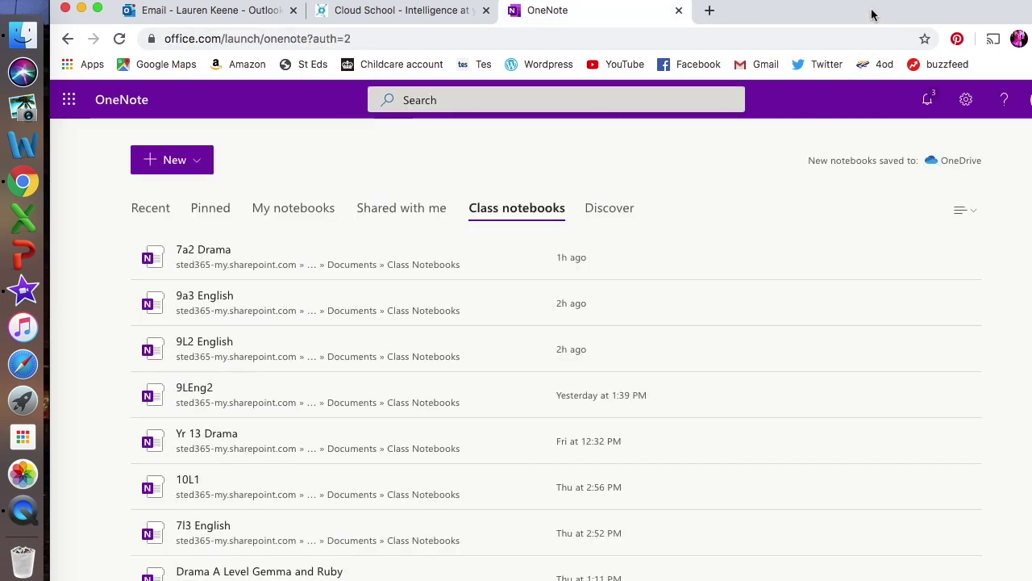